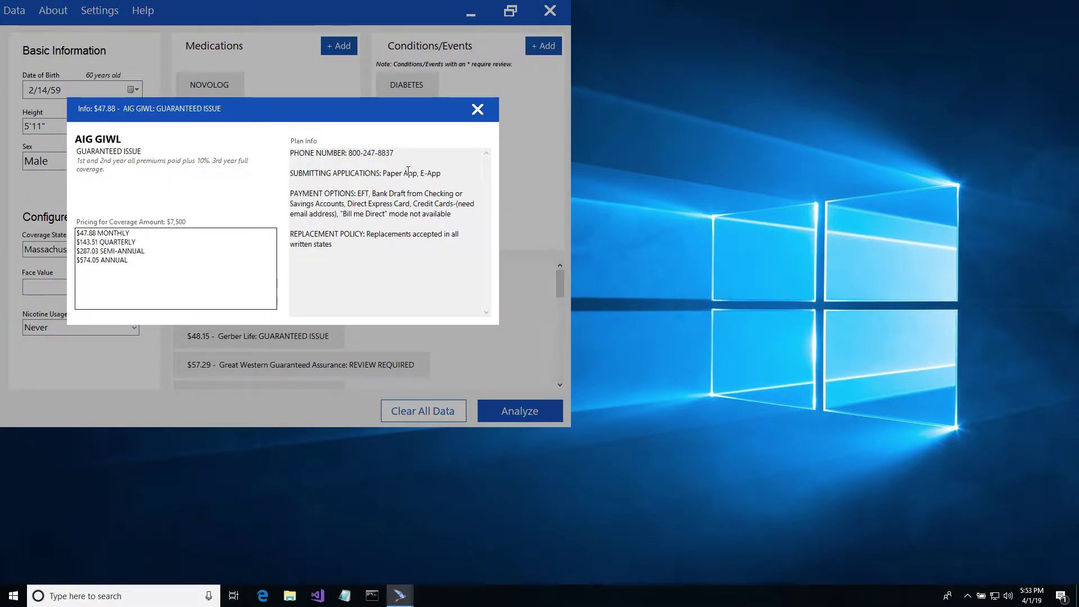
Step: Examine the application submission, payment options and replacement policy in the AIG GIWL plan info
drag(290, 173, 439, 174)
drag(290, 194, 436, 216)
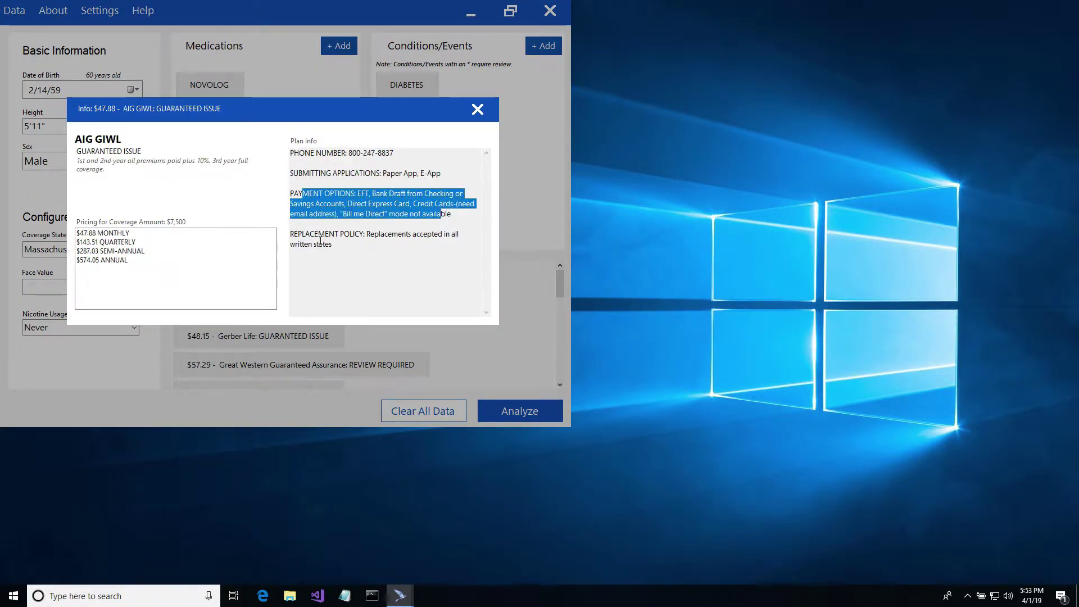
click(325, 246)
drag(332, 245, 290, 233)
click(150, 45)
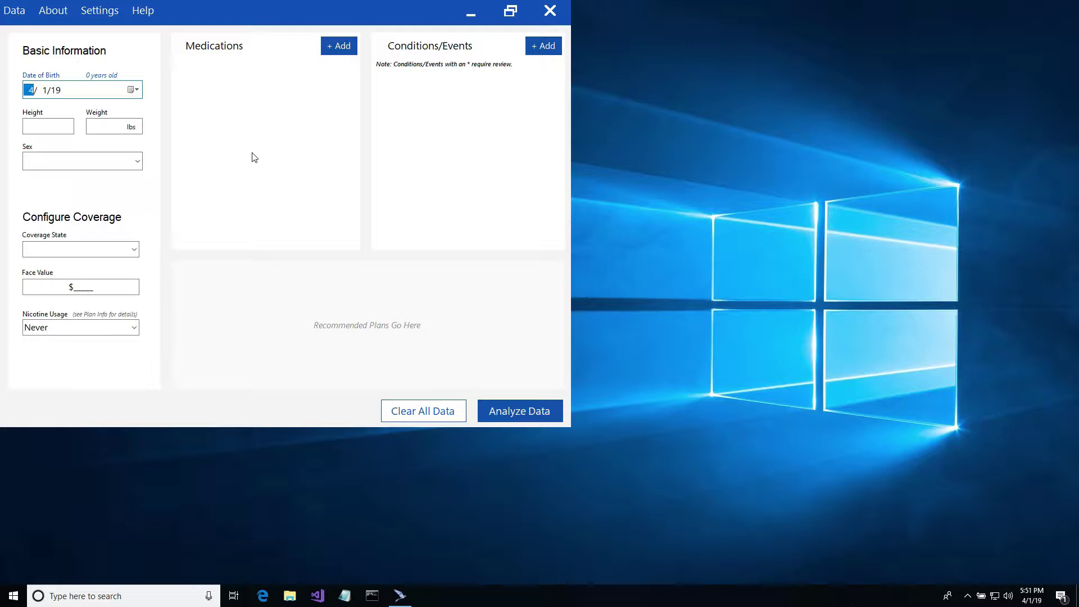
Step: Load the saved proposed-insured data file about amputation due to diabetes from the BPP folder
click(14, 10)
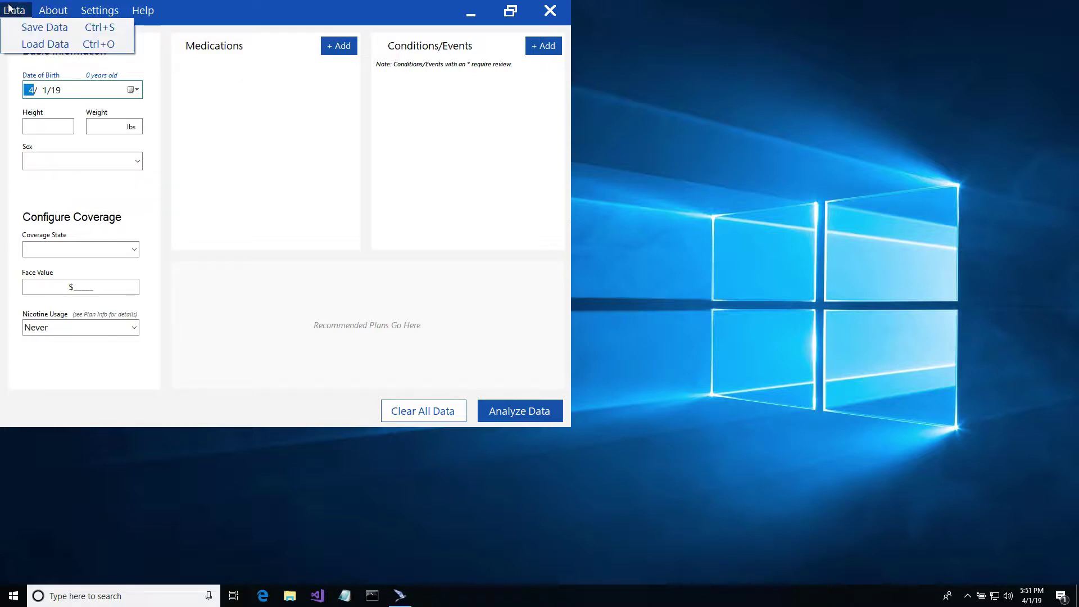
click(35, 42)
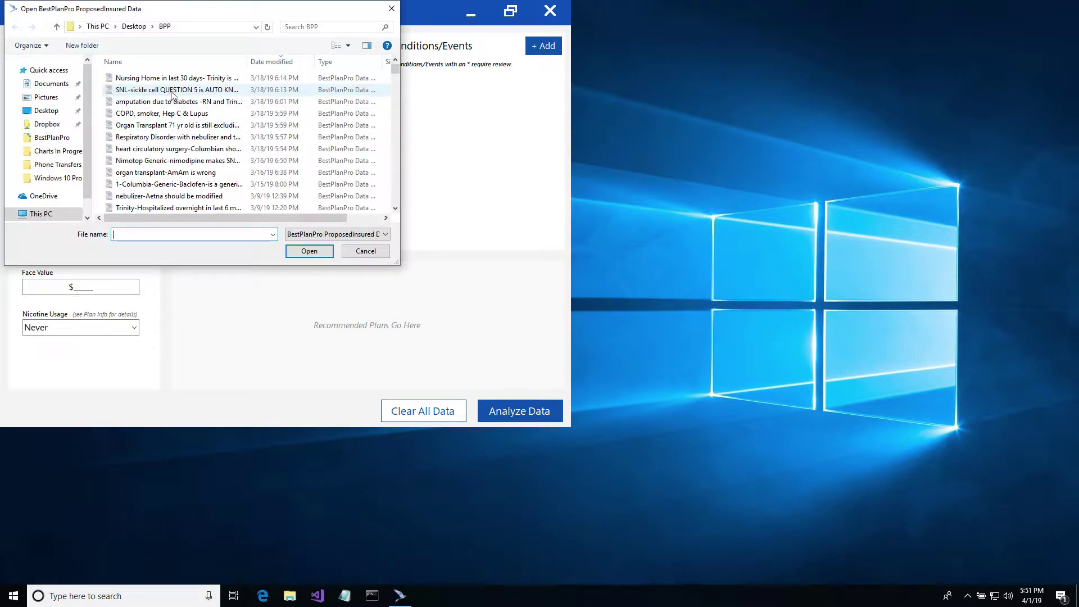
double_click(178, 103)
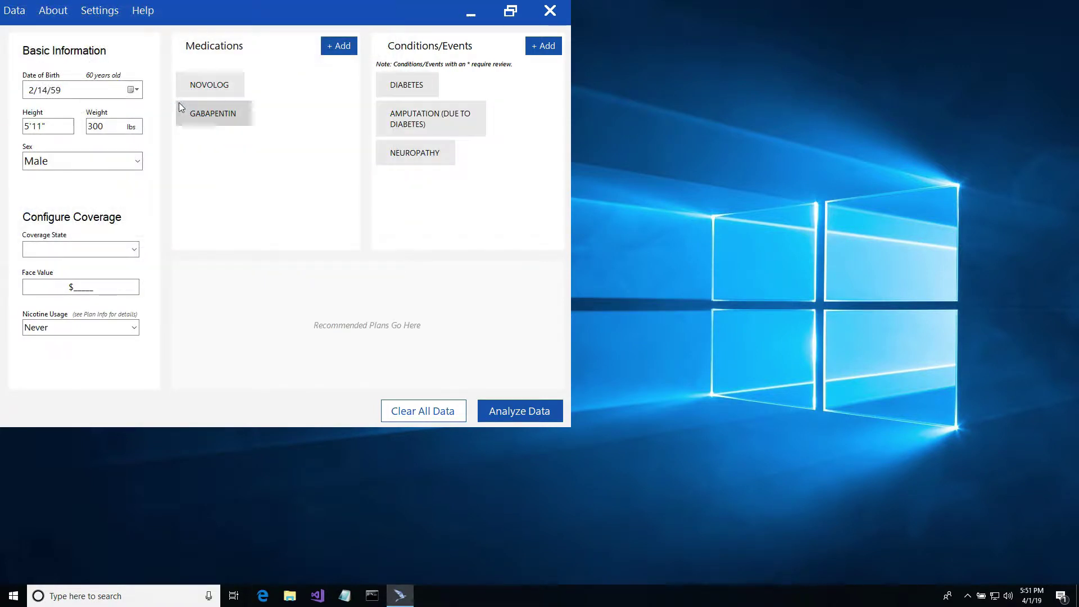
Step: Analyze the loaded data and review the details of the Trinity Life: SIMPLIFIED ISSUE plan
click(509, 411)
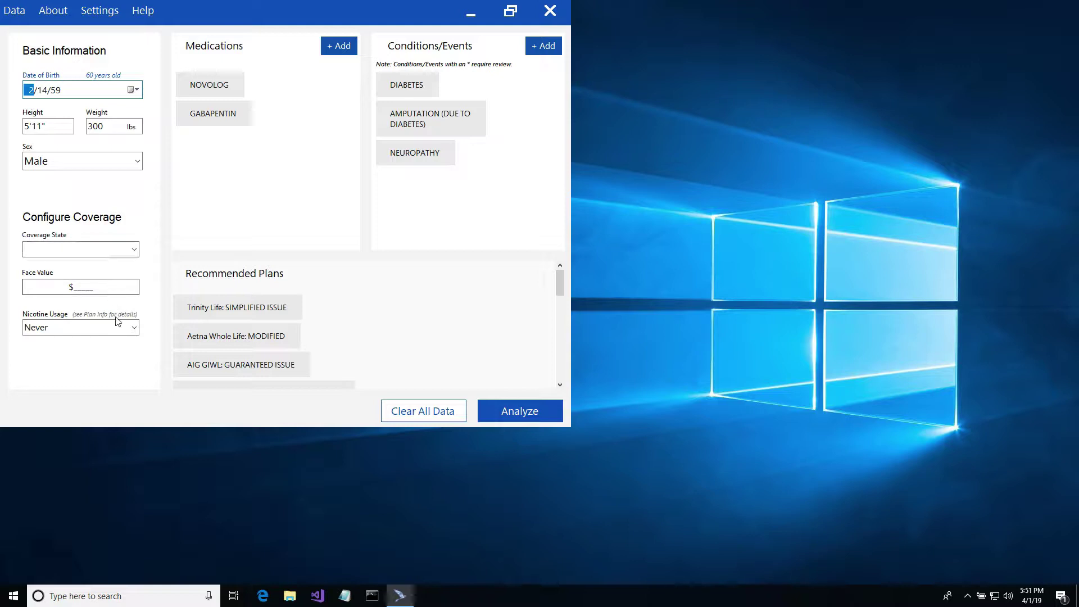
click(270, 315)
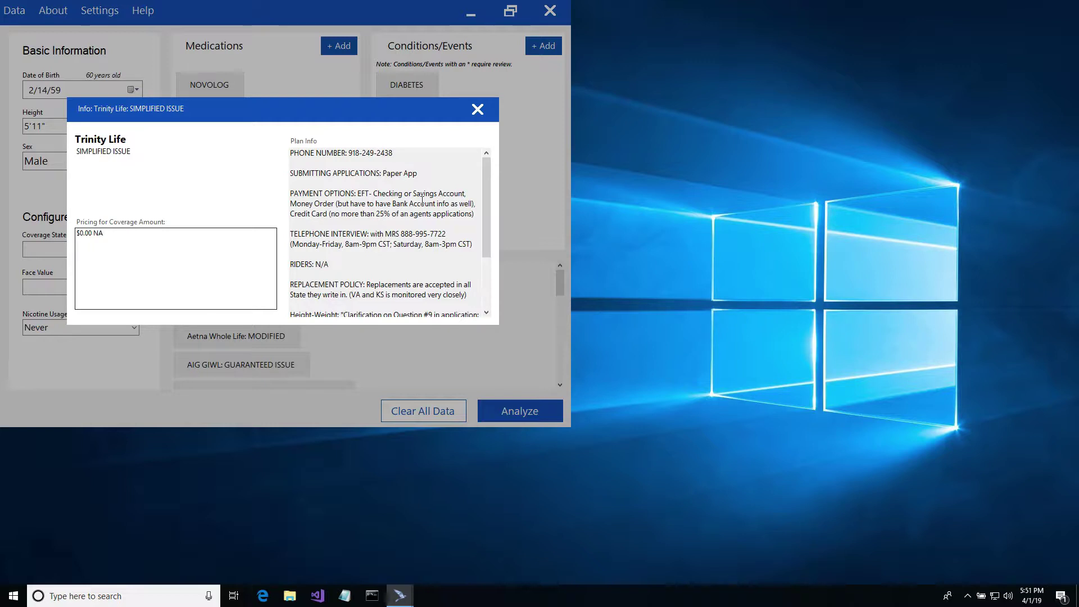
click(477, 109)
Step: Set the coverage state to Massachusetts and the face value to $7,500, and rerun the analysis
click(133, 250)
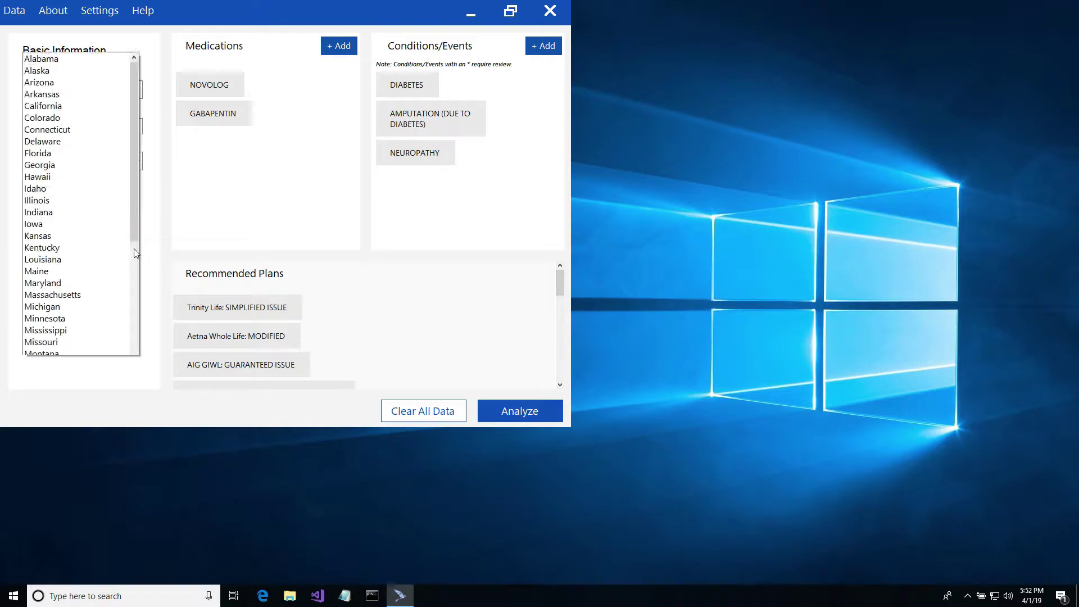
click(92, 239)
click(104, 287)
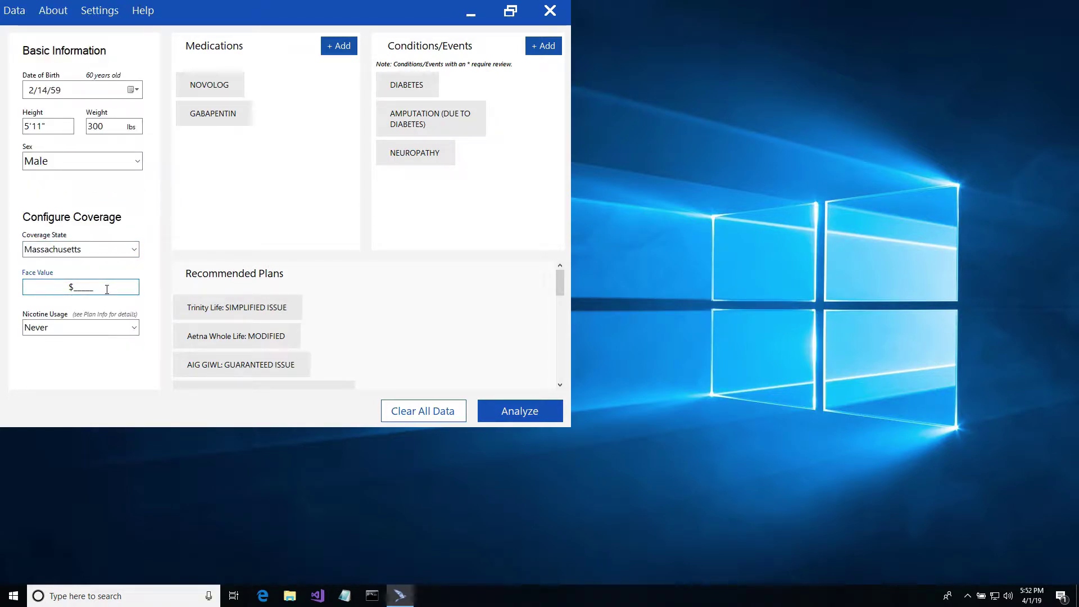
text(7500)
click(514, 416)
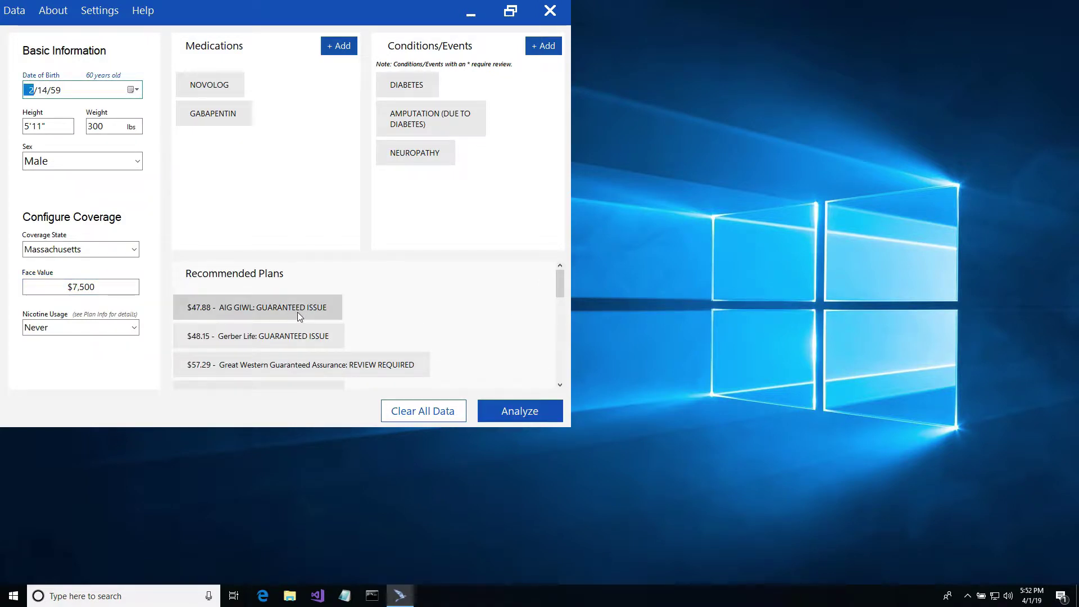
Step: Open the AIG GIWL: GUARANTEED ISSUE plan details and examine its payment options
click(298, 312)
drag(348, 205, 410, 206)
click(412, 214)
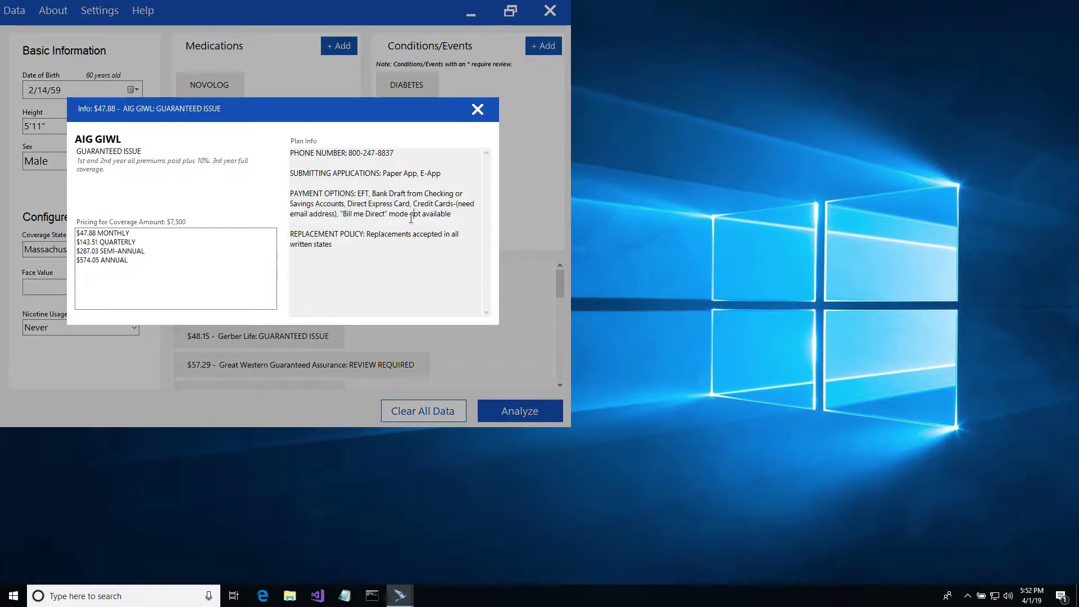
double_click(364, 194)
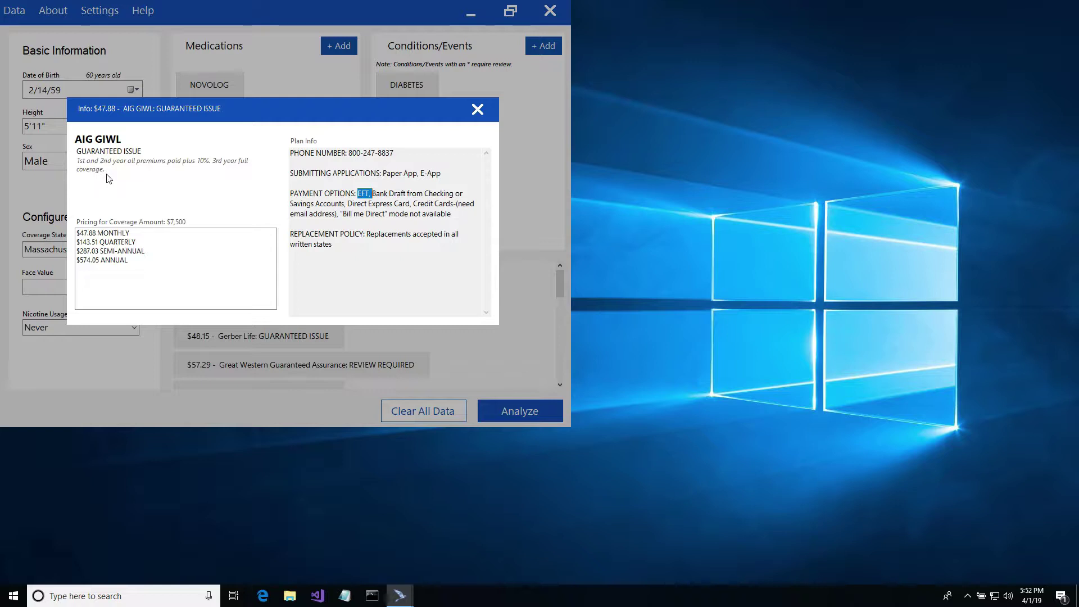
Step: Step back and forth between the AIG GIWL and Gerber Life plan details to compare their pricing and info
click(270, 309)
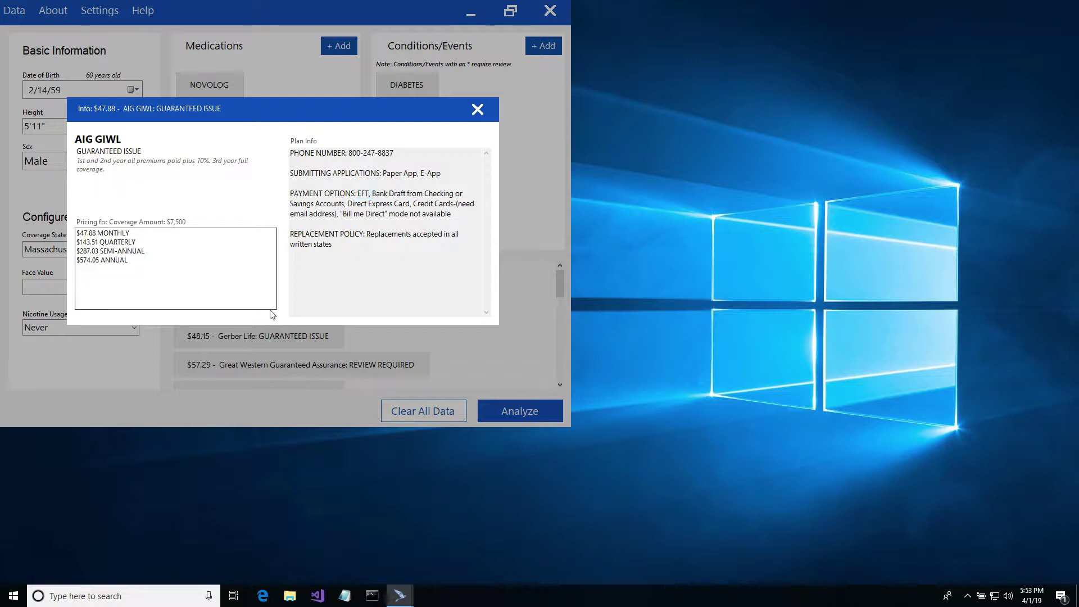
key(Down)
key(Down)
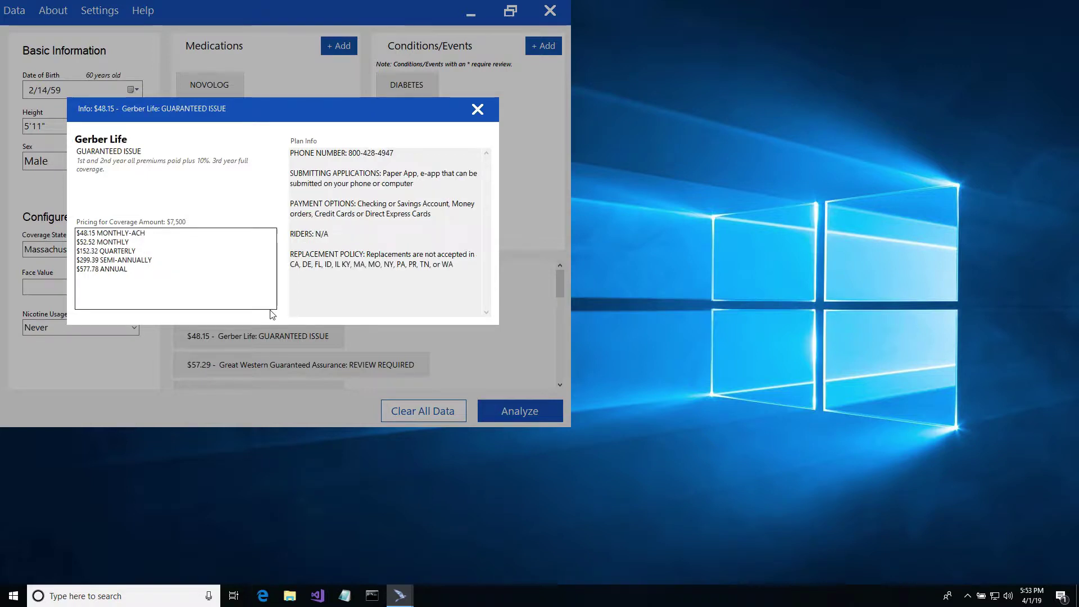
key(Up)
key(Up)
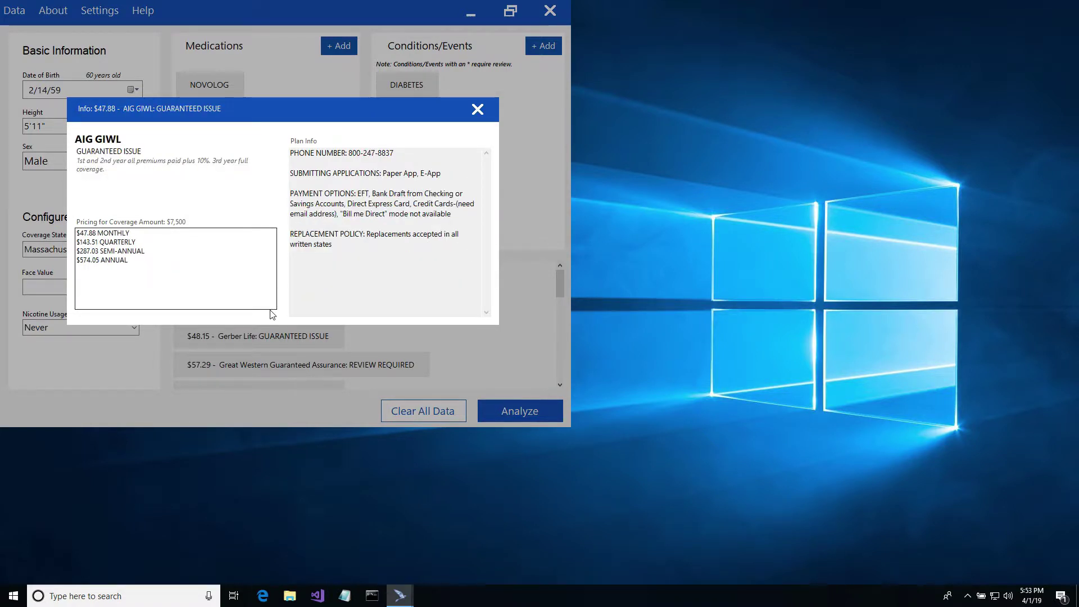
key(Down)
key(Down)
key(Down)
key(Up)
key(Up)
key(Up)
Step: Review AIG GIWL's application submission, payment options and replacement policy, and close the plan details
triple_click(315, 173)
click(320, 192)
triple_click(306, 191)
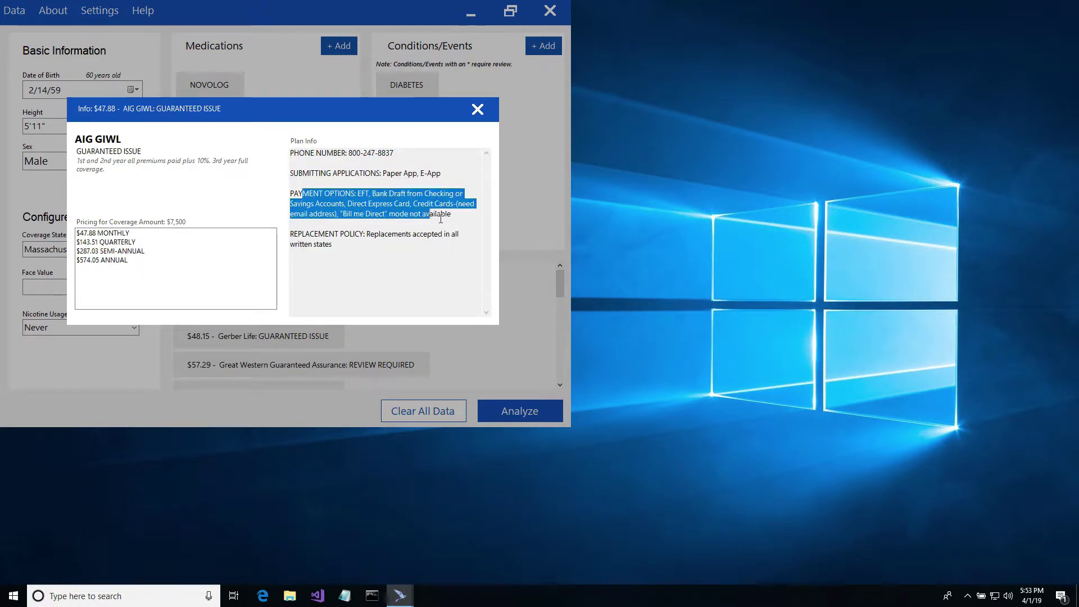
drag(319, 234, 325, 243)
click(324, 244)
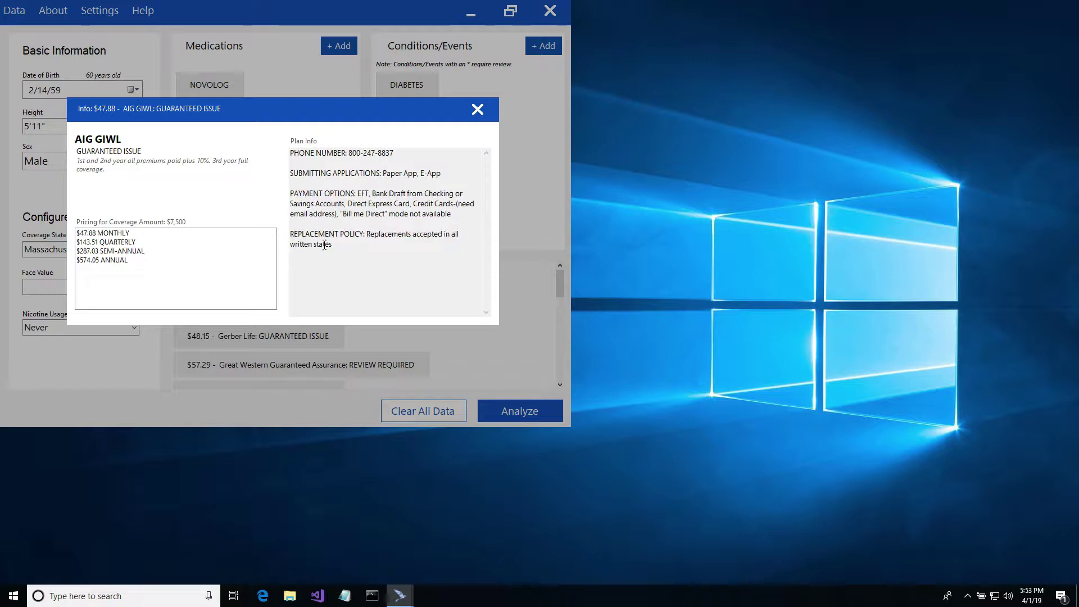
triple_click(324, 243)
click(478, 109)
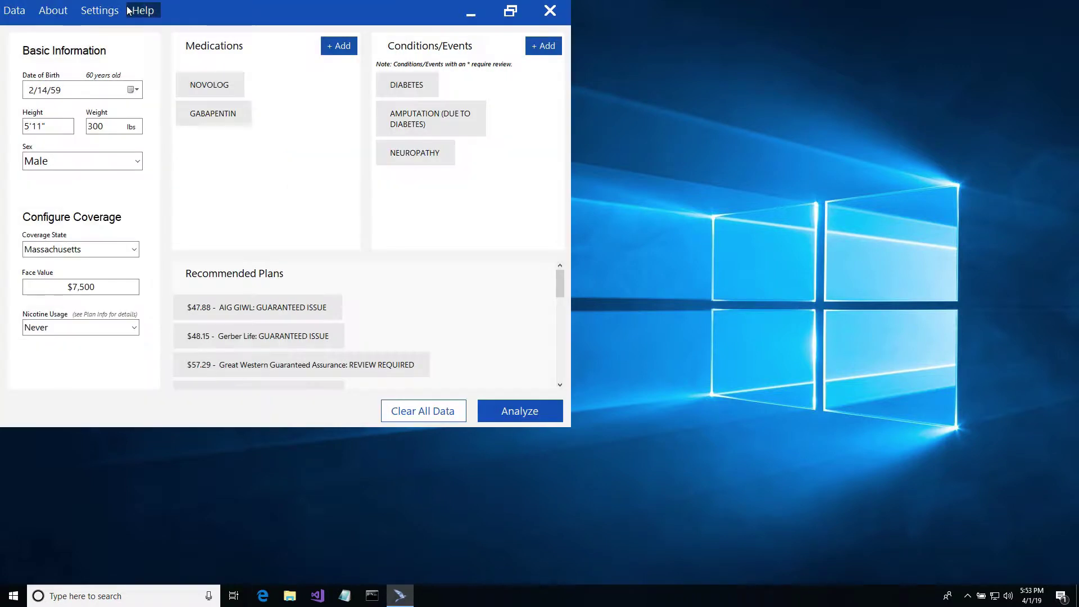
Step: Open the online BestPlanPro support page, look over its ticket form and close the browser
click(135, 12)
click(151, 45)
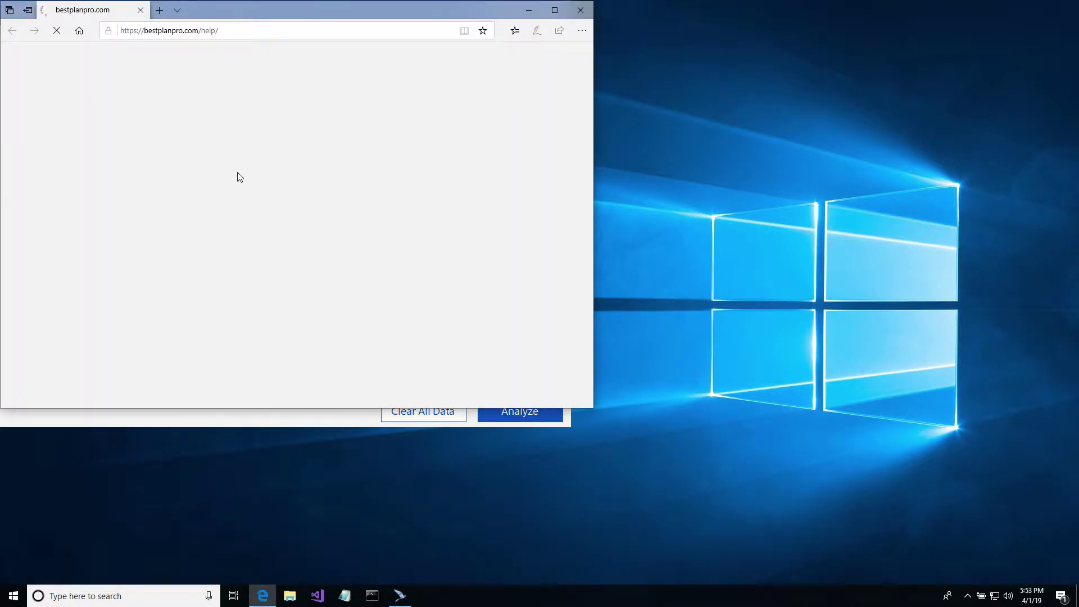
scroll(168, 306, down, 6)
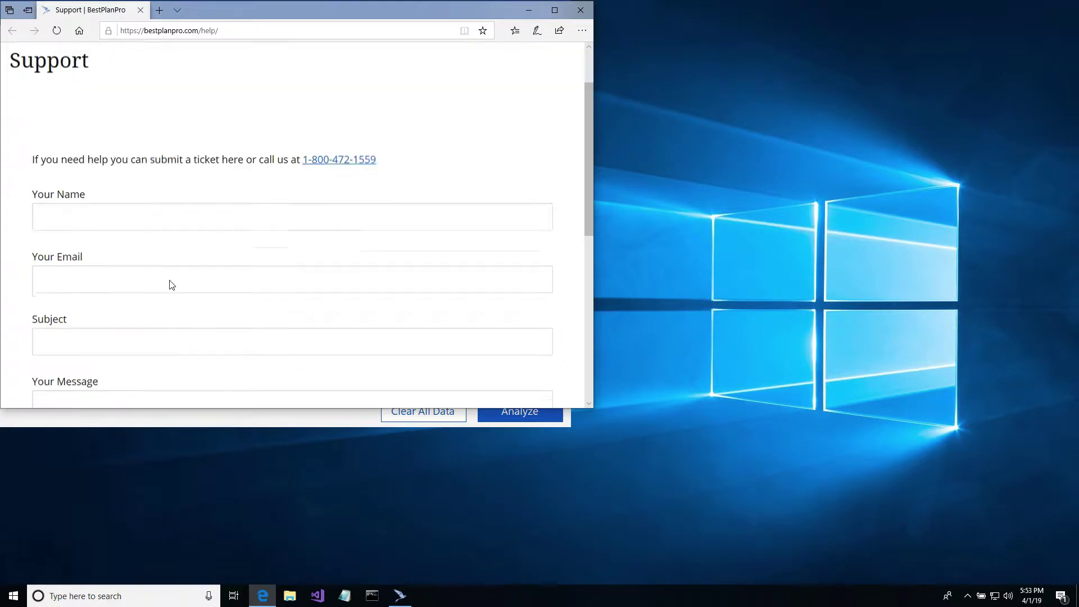
scroll(175, 178, up, 5)
scroll(176, 188, down, 2)
click(157, 302)
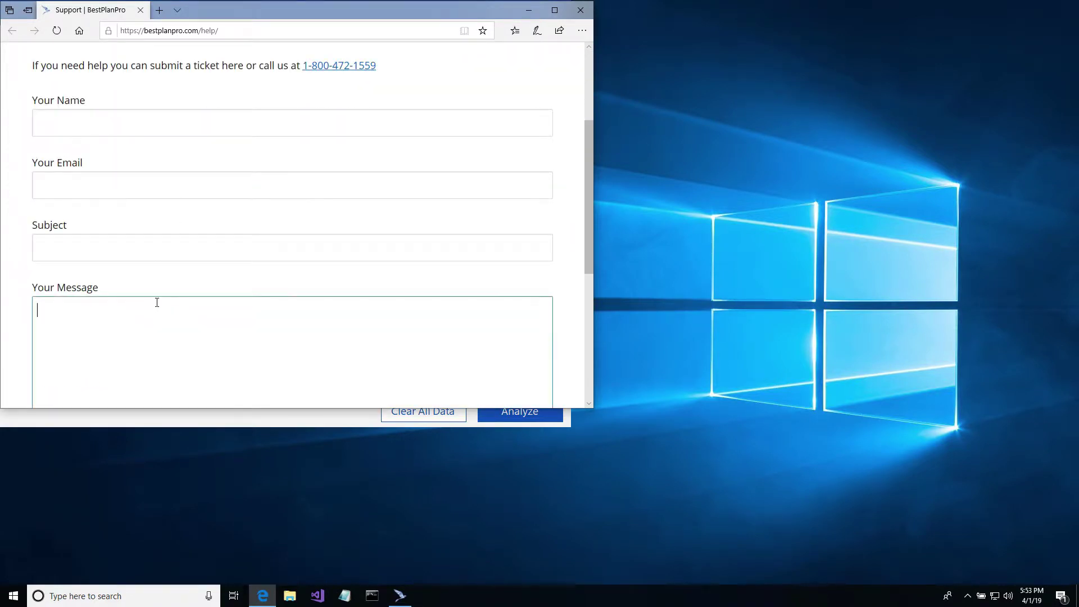
click(581, 10)
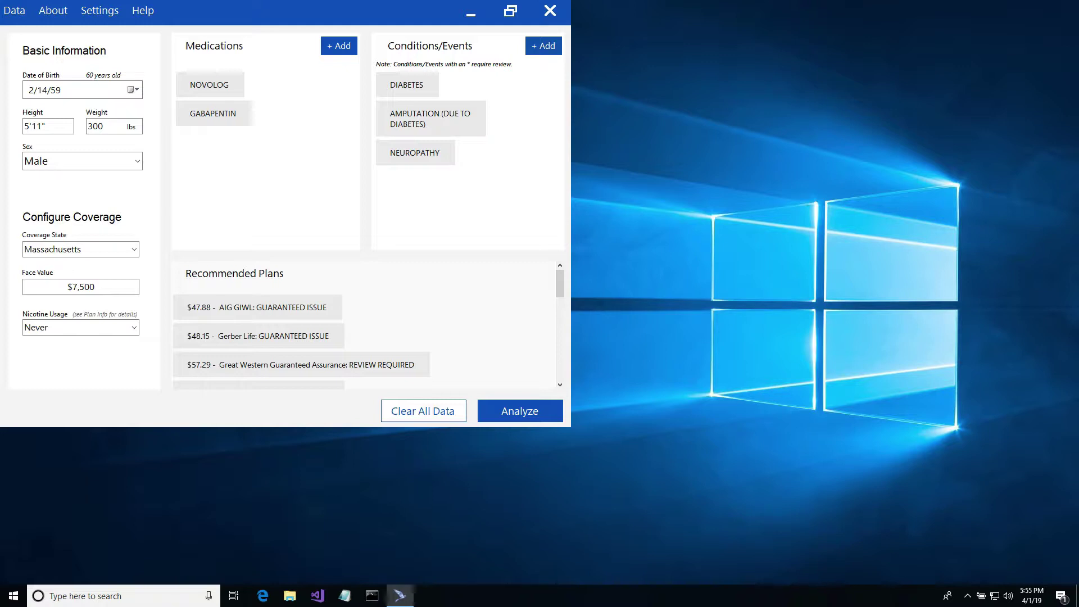
Step: Start a new medication entry with PLAVIX as the medication name
click(343, 47)
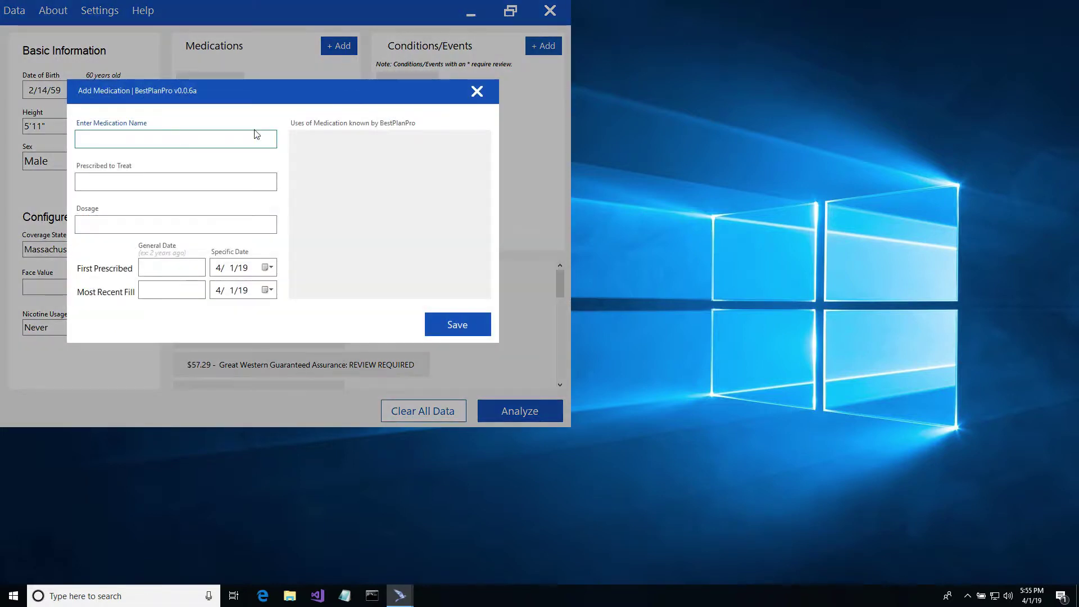
click(157, 181)
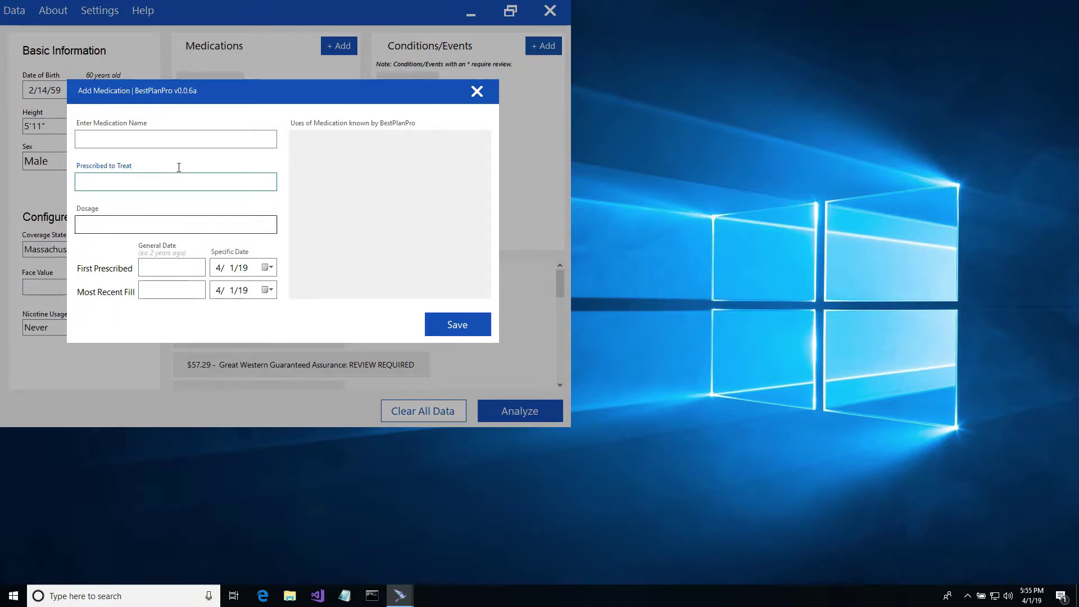
click(182, 133)
text(PLAVIX)
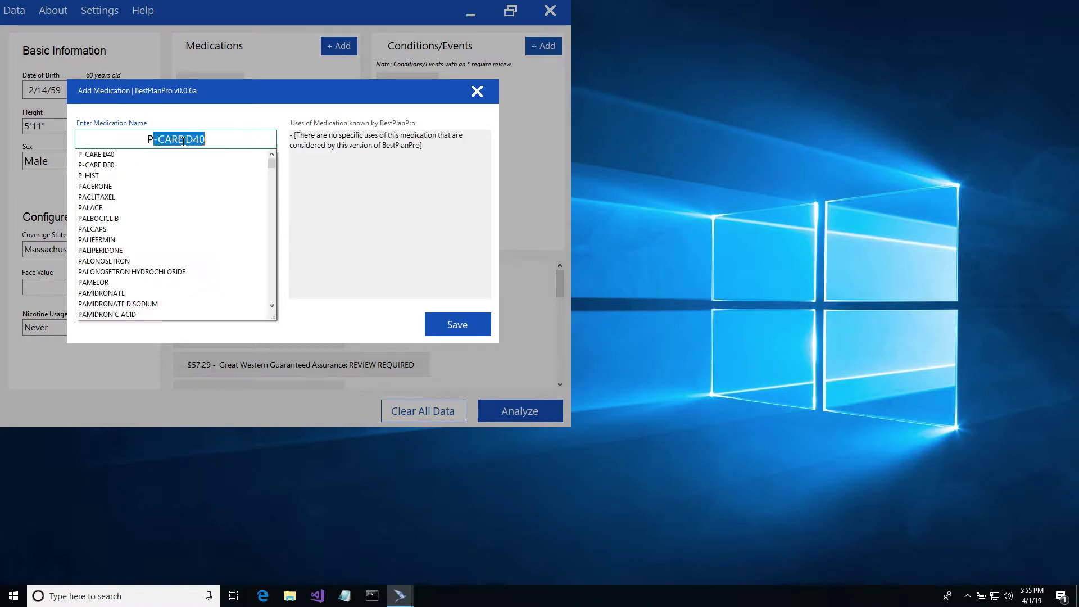
key(Tab)
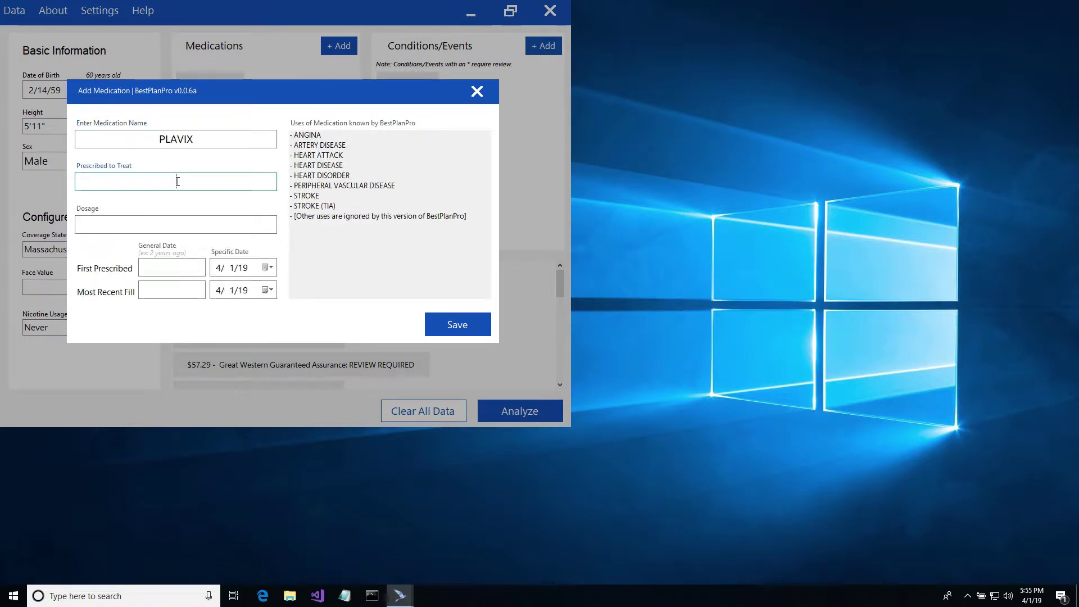
Step: Enter STROKE as the condition that PLAVIX is prescribed to treat
text(BLOOD)
key(ctrl+BackSpace)
text(STROKE)
key(Return)
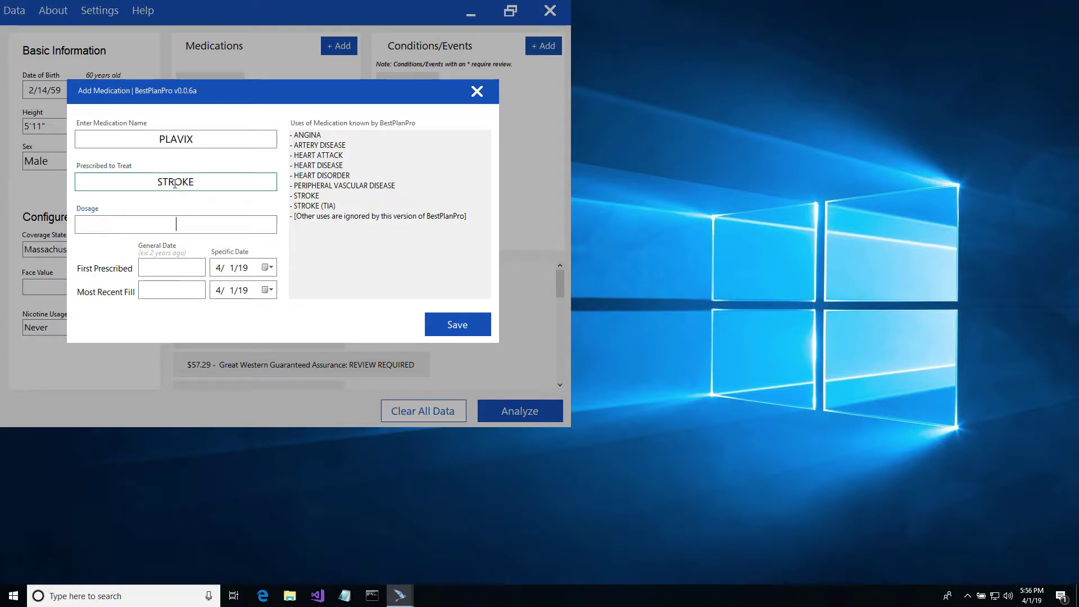
key(Tab)
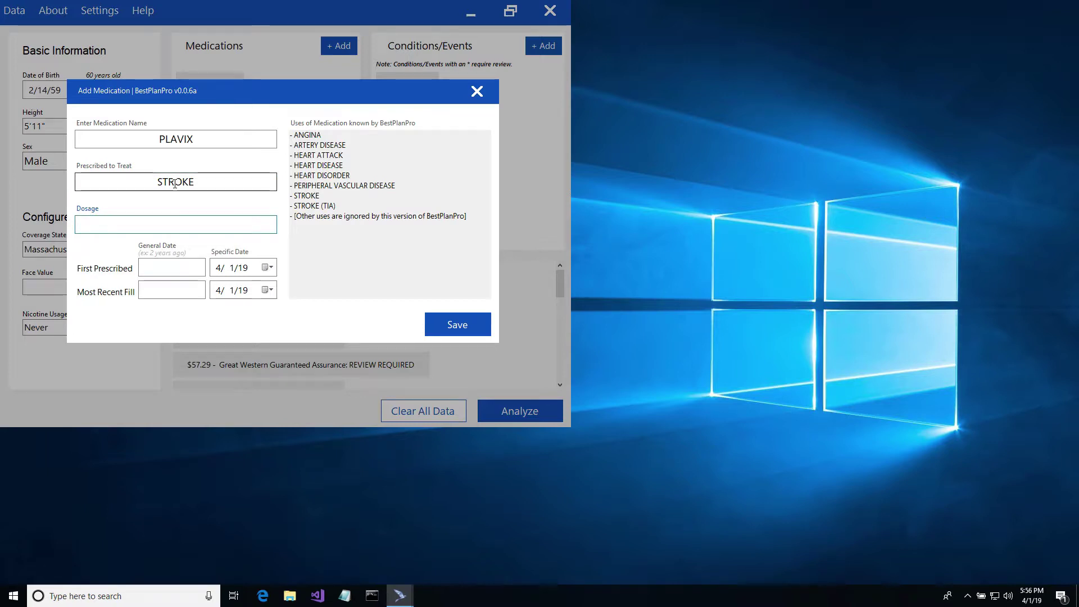
Step: Set the PLAVIX dosage to 5MG and its first prescribed date to 10 years ago, and save the medication
text(5MG)
key(Tab)
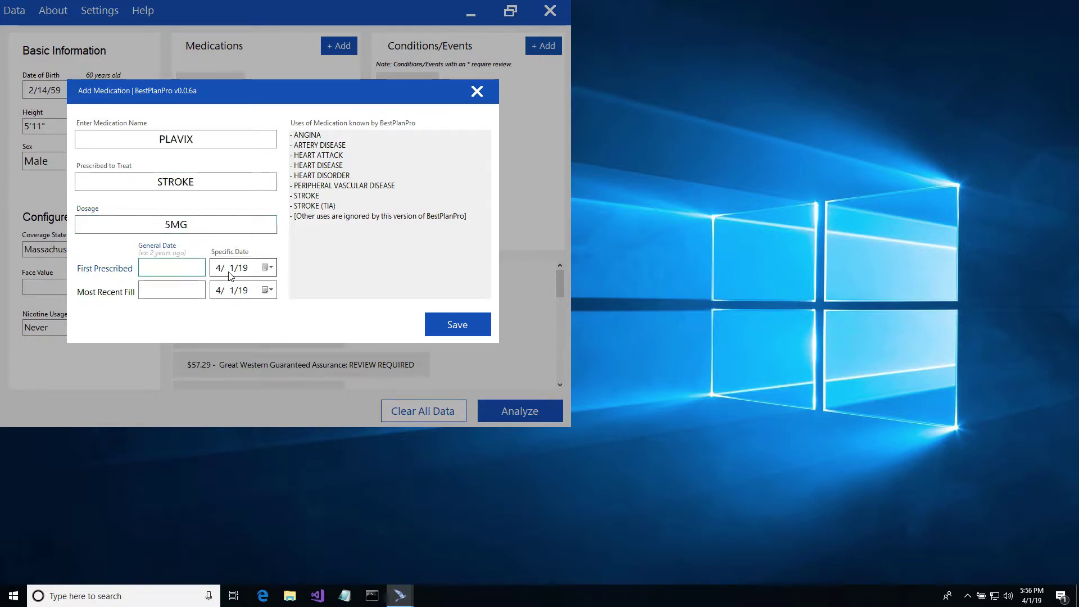
text(10 years ago)
key(Tab)
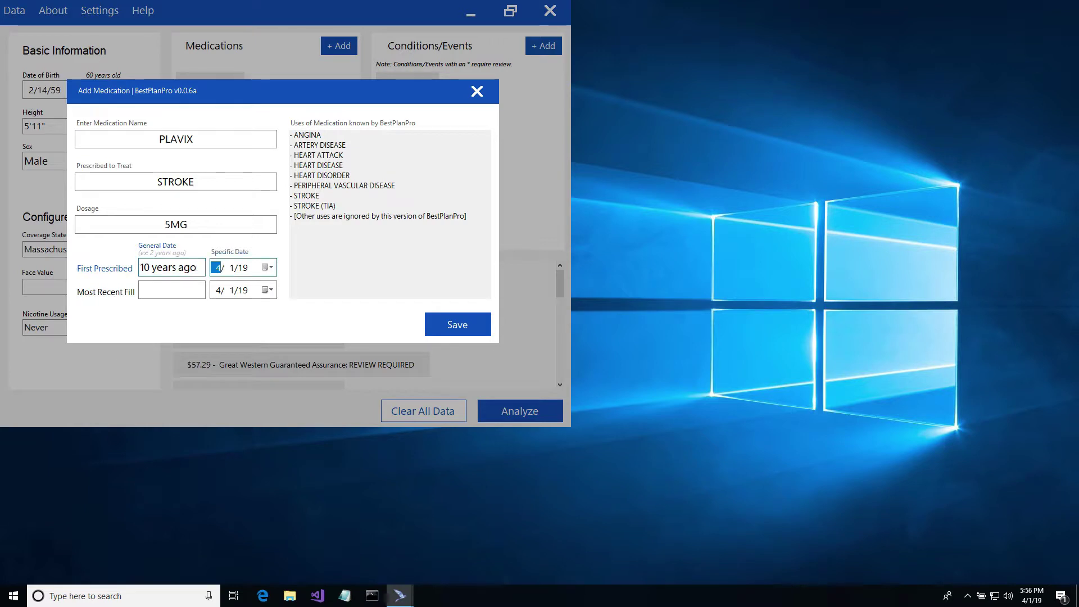
key(Tab)
key(Return)
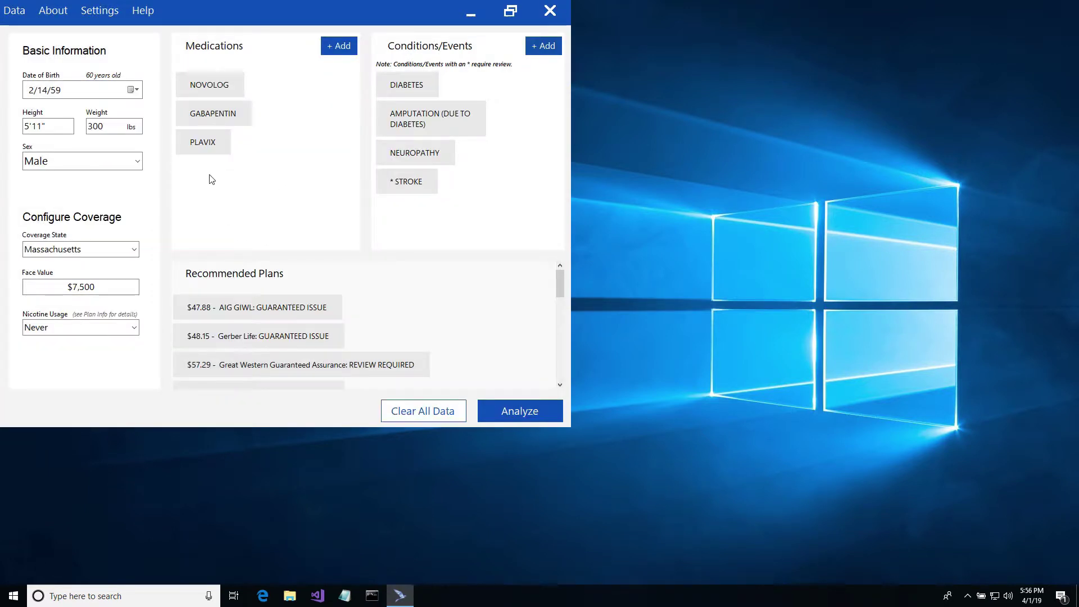
Step: Change the dosage of the PLAVIX medication to 5.5 and save it
click(203, 142)
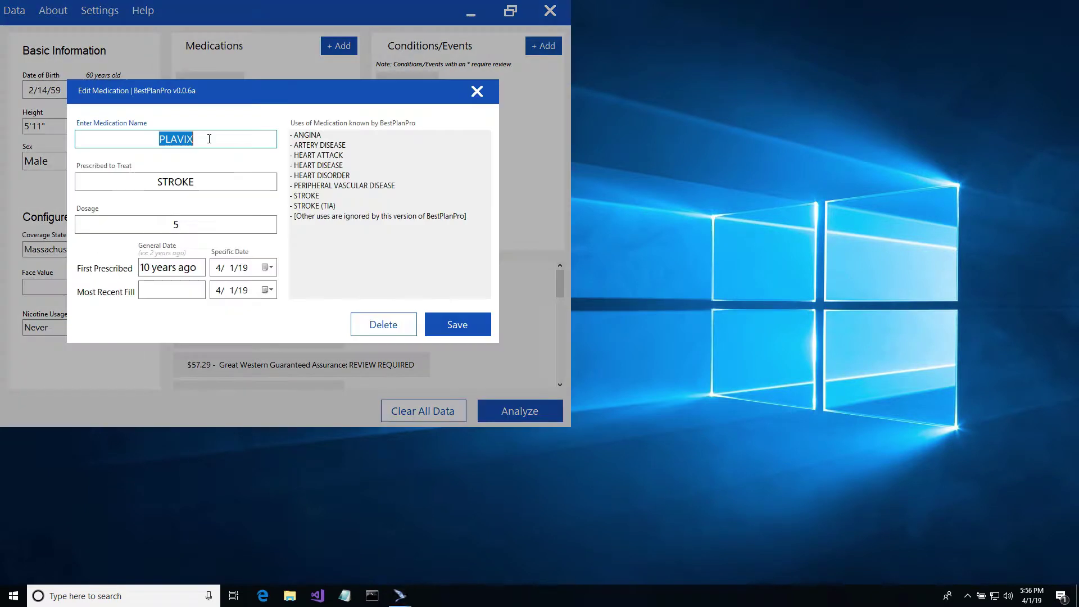
click(184, 224)
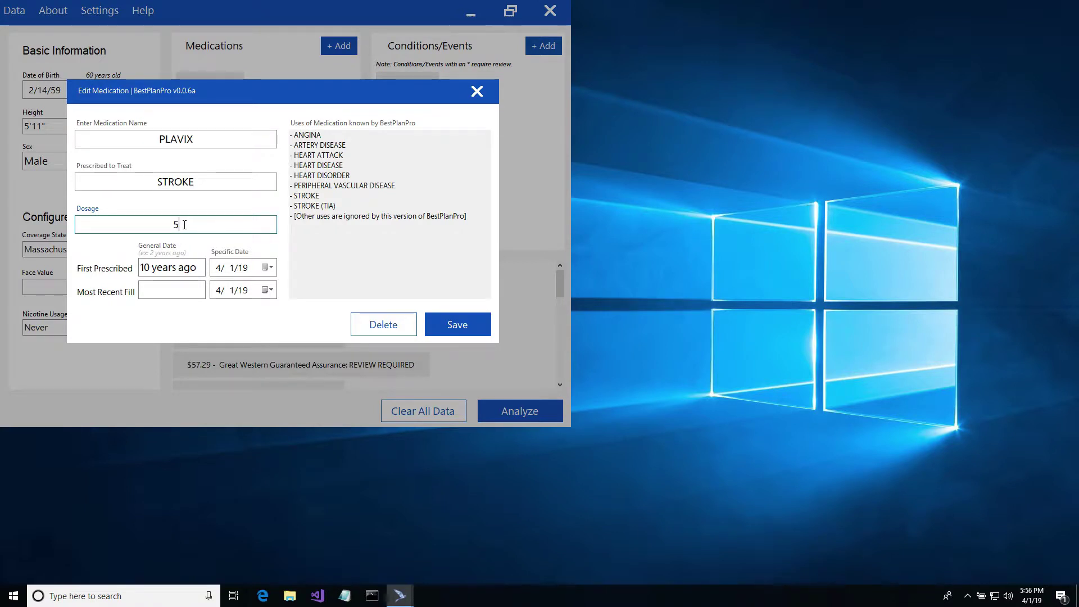
text(.5)
key(Return)
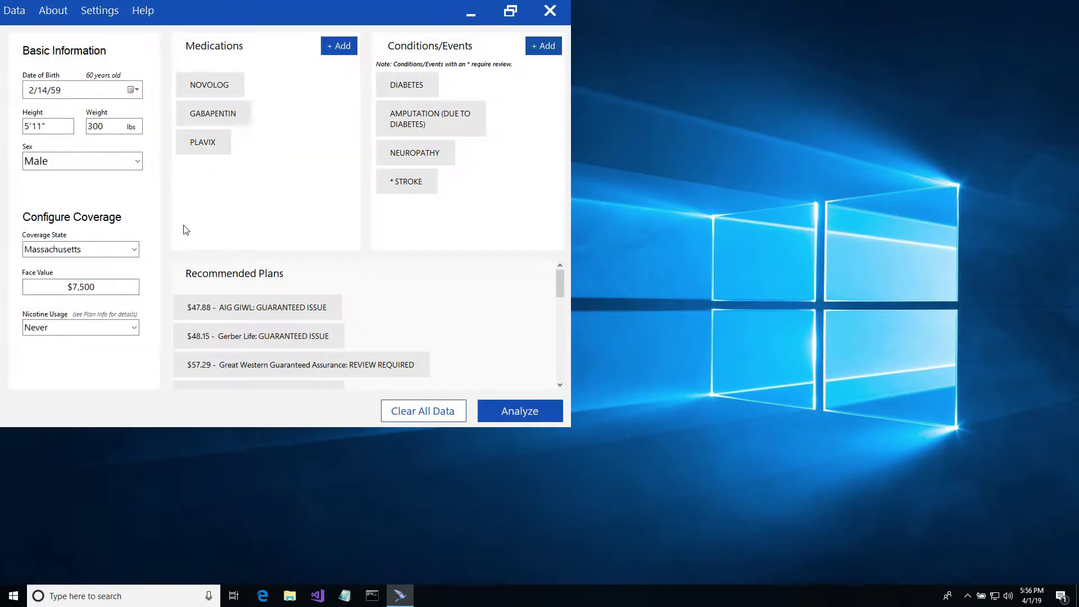
Step: Try to add UNITS to the PLAVIX dosage of 5.5 and save the medication
click(202, 141)
click(205, 224)
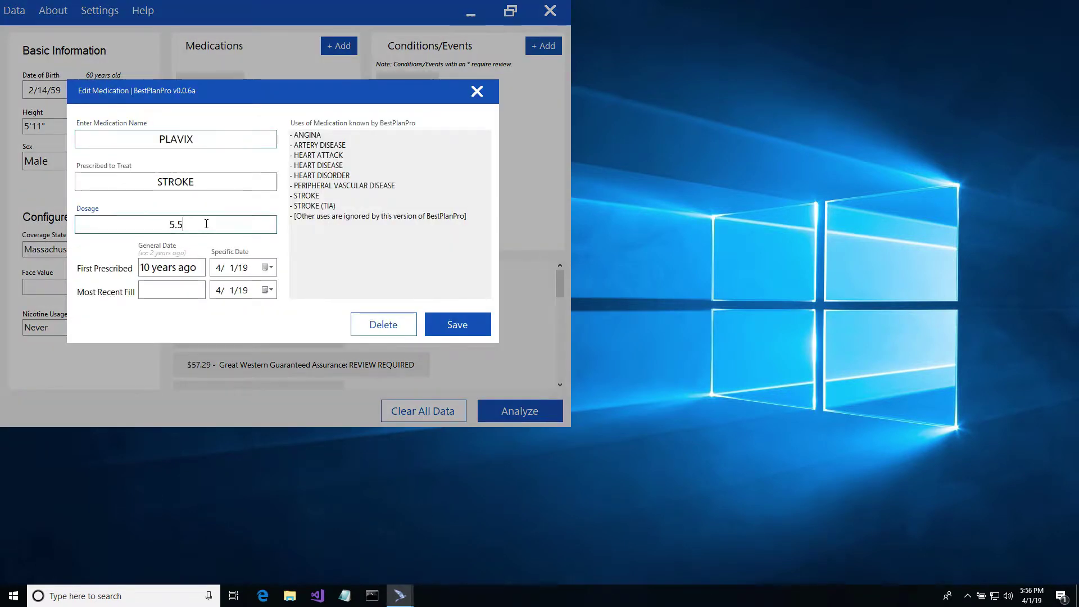
text(UNITS)
key(Return)
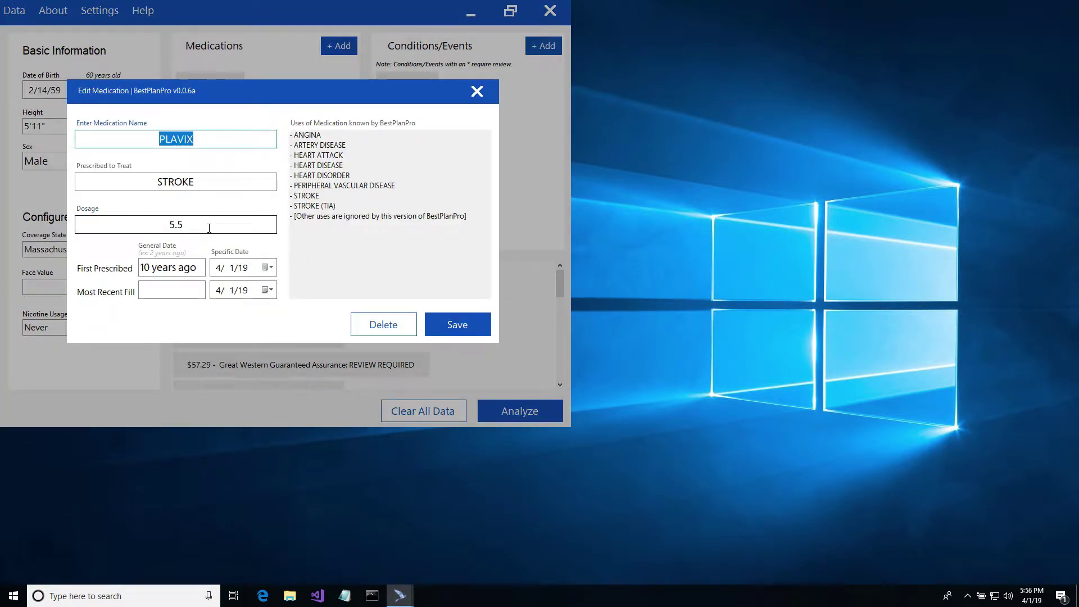
click(210, 224)
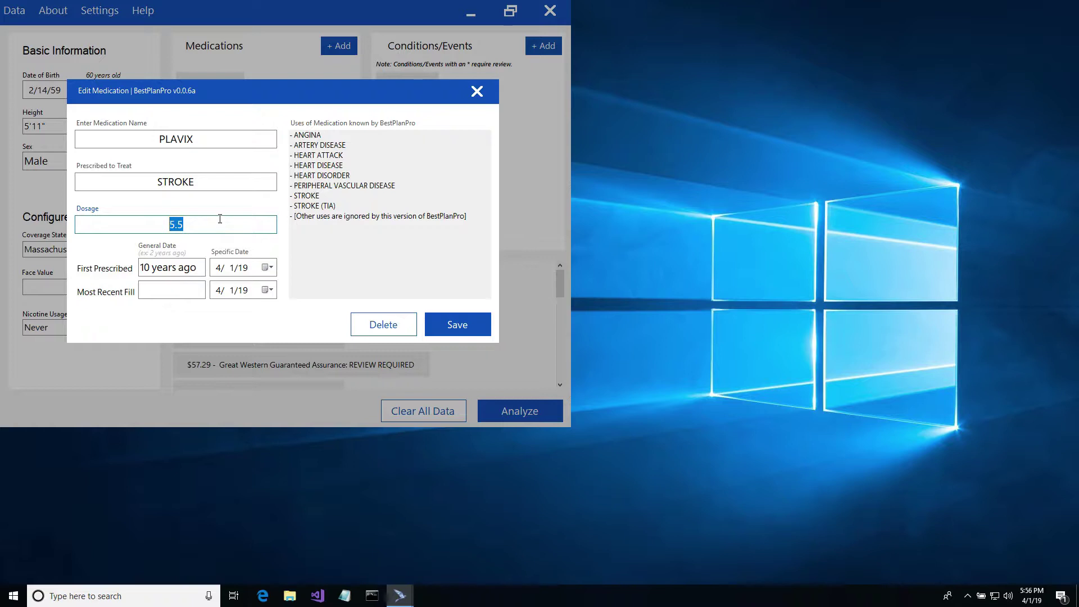
key(Return)
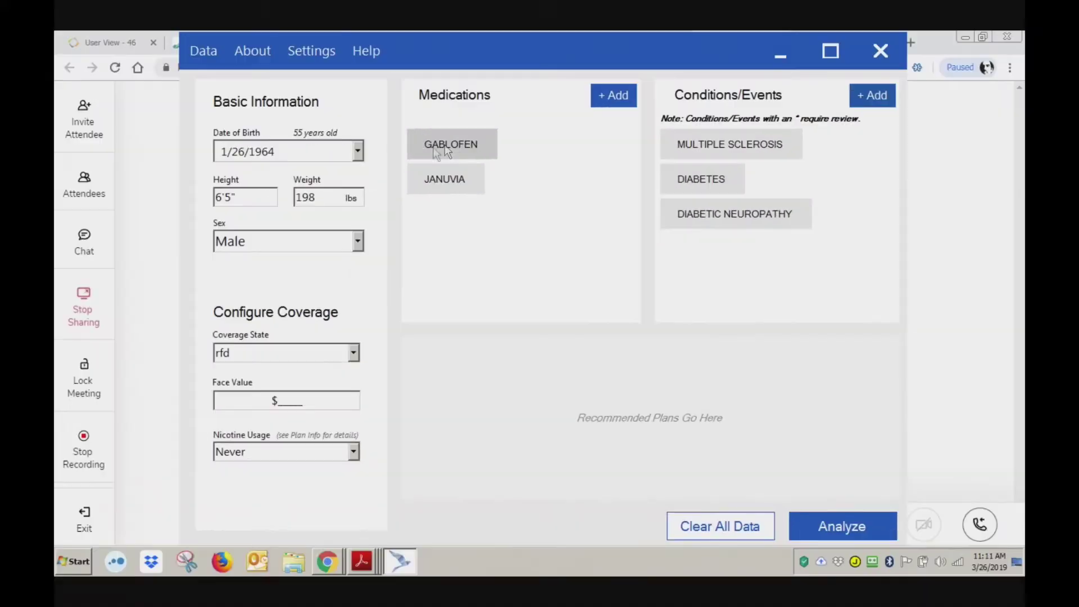
Step: Check the GABLOFEN medication's details, save them, and analyze the client for recommended plans
click(445, 144)
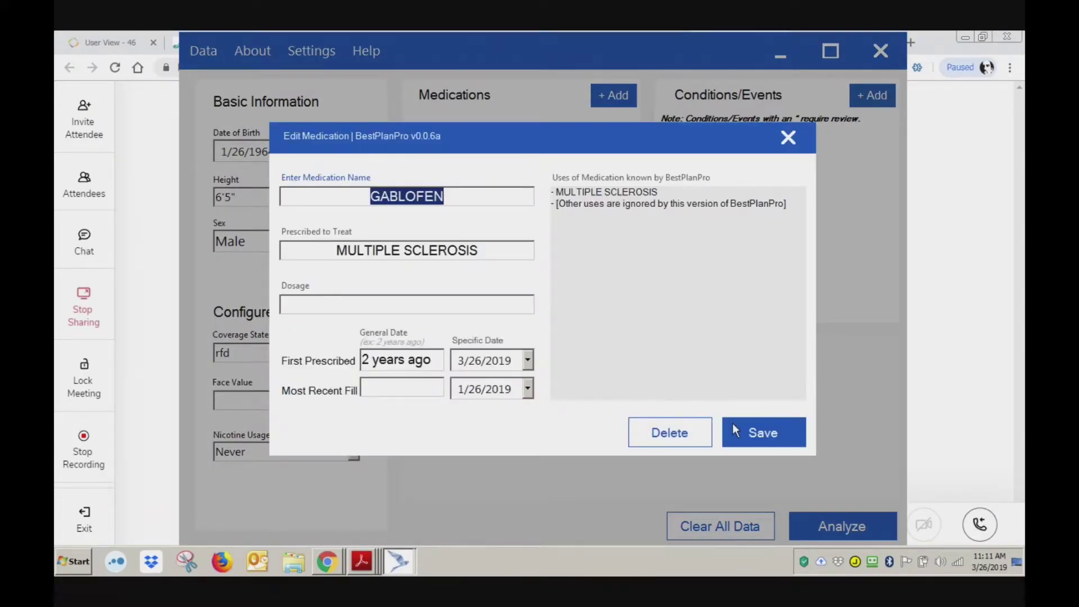
click(751, 434)
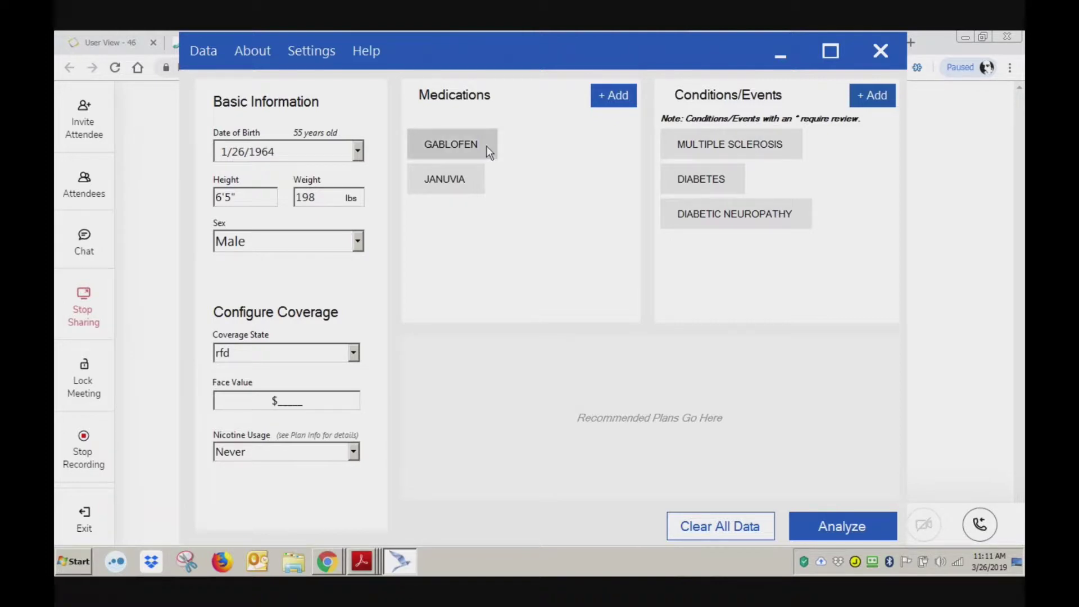
click(875, 528)
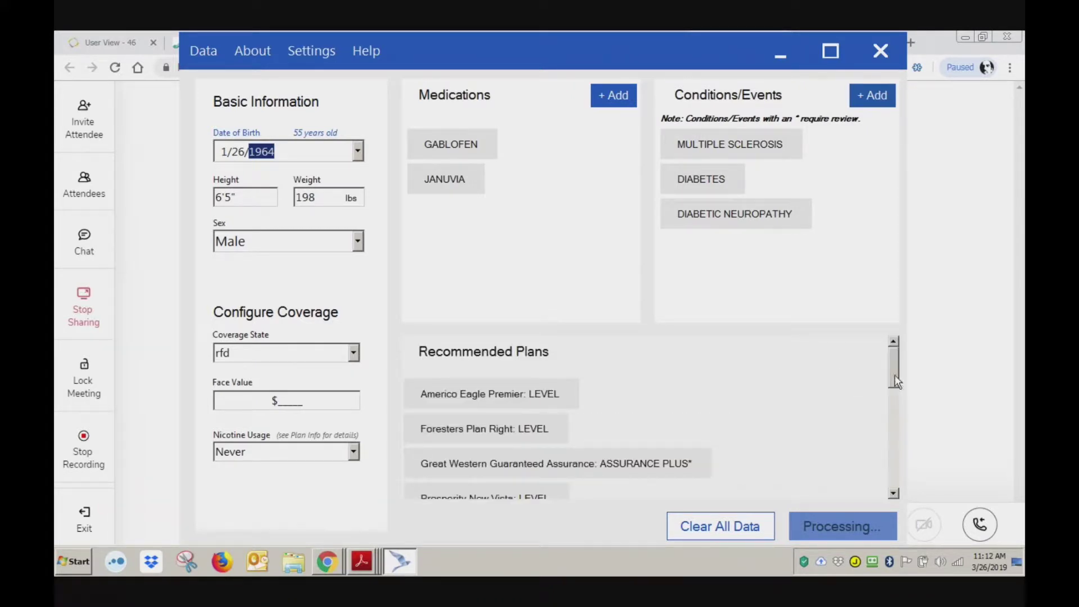
mouse_move(895, 376)
mouse_down()
mouse_move(904, 421)
mouse_move(912, 368)
mouse_move(921, 488)
mouse_move(896, 463)
mouse_move(898, 365)
mouse_move(902, 387)
mouse_up()
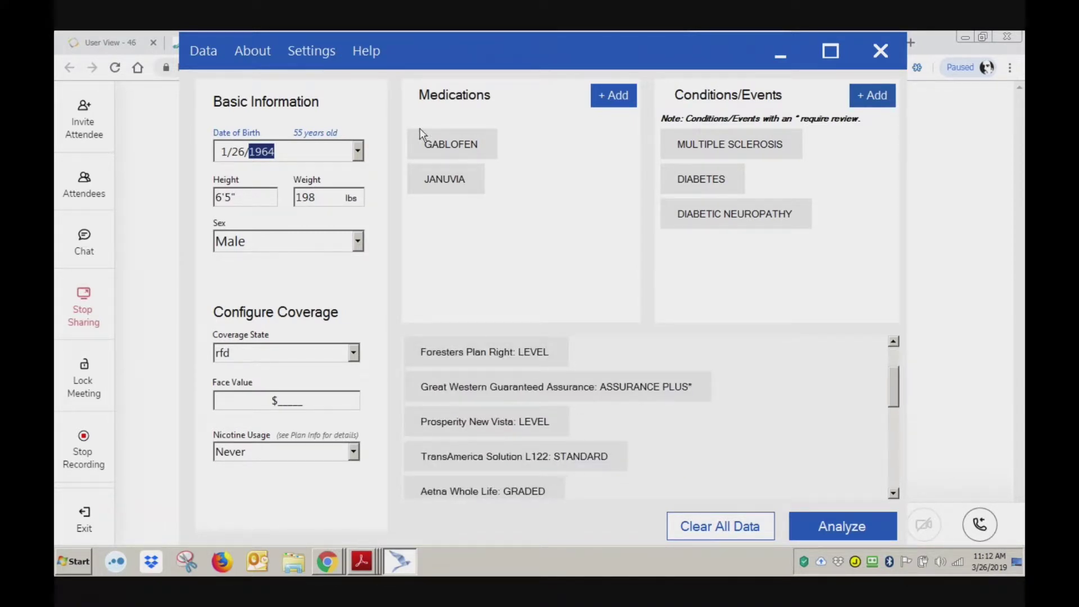
Step: Switch to ColumbianLife-RxGuide.pdf in Acrobat Reader and examine the decision, condition and time period listed for Baclofen
click(366, 557)
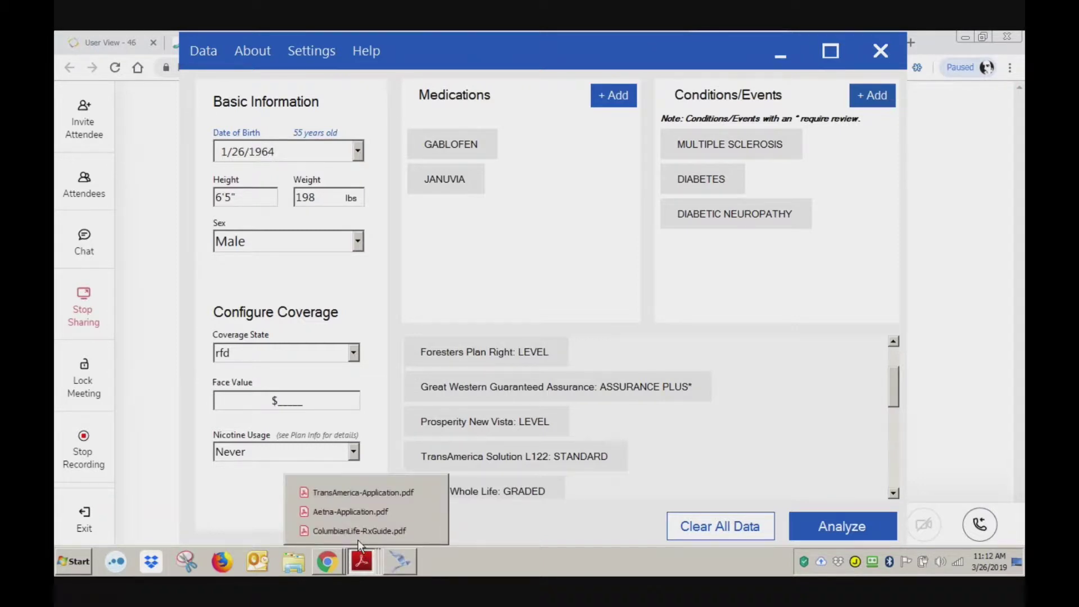
click(358, 531)
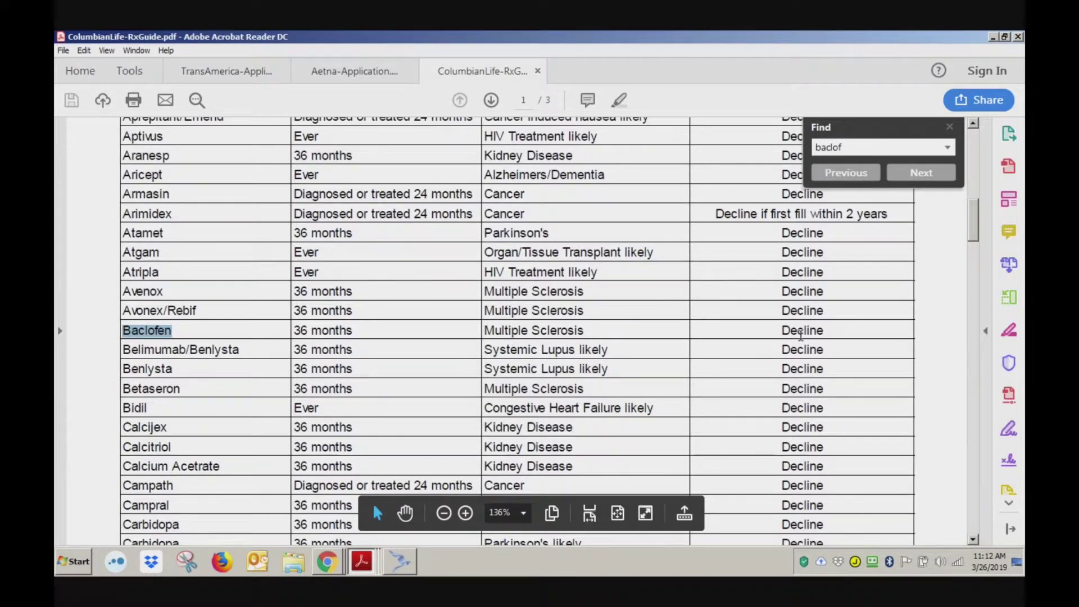
drag(802, 331, 559, 329)
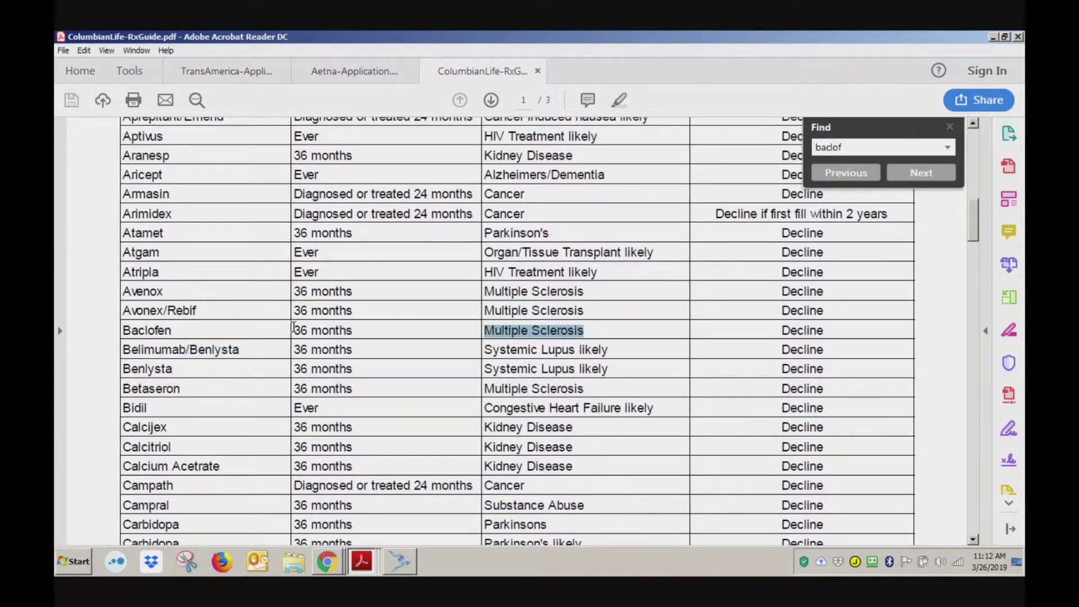
drag(293, 330, 353, 334)
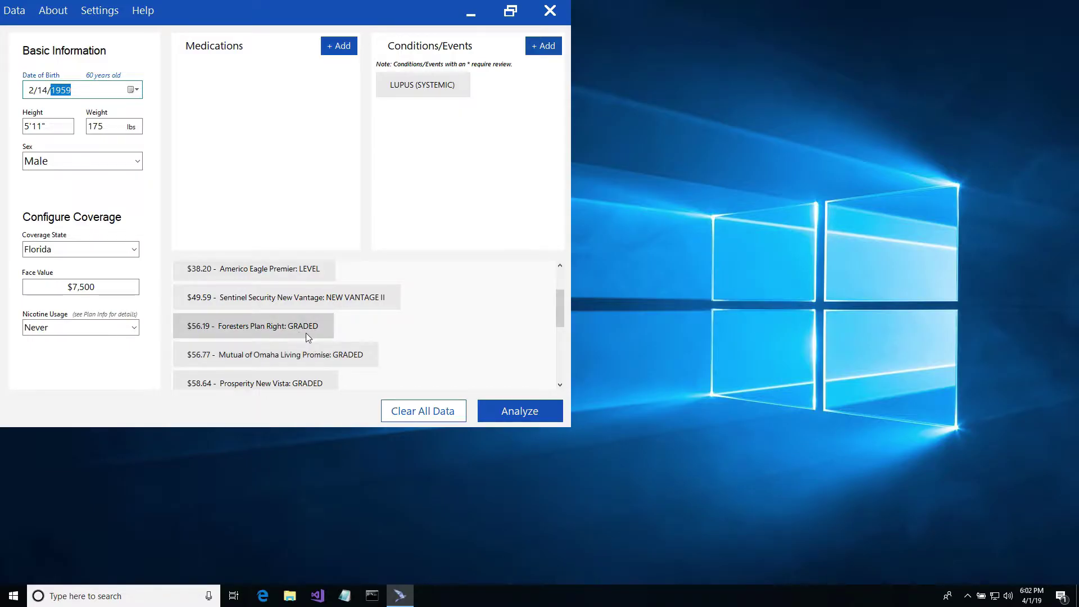
Step: View the plan information and pricing for Foresters Plan Right: GRADED, and close it
click(306, 332)
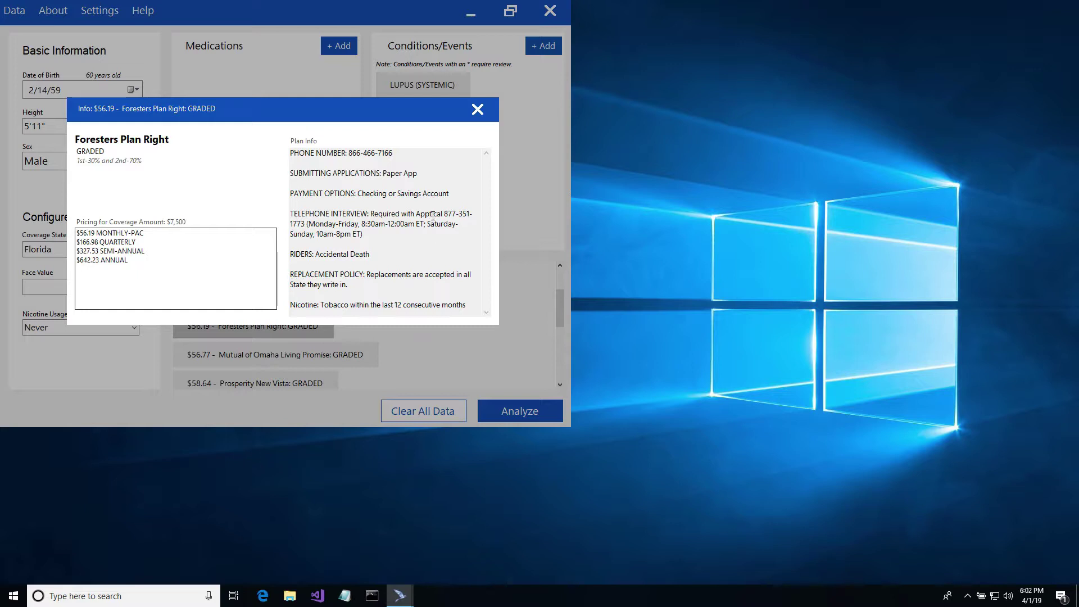
click(477, 109)
Step: Turn off the Hide Plan Ranking System option and analyze the plans again
click(96, 12)
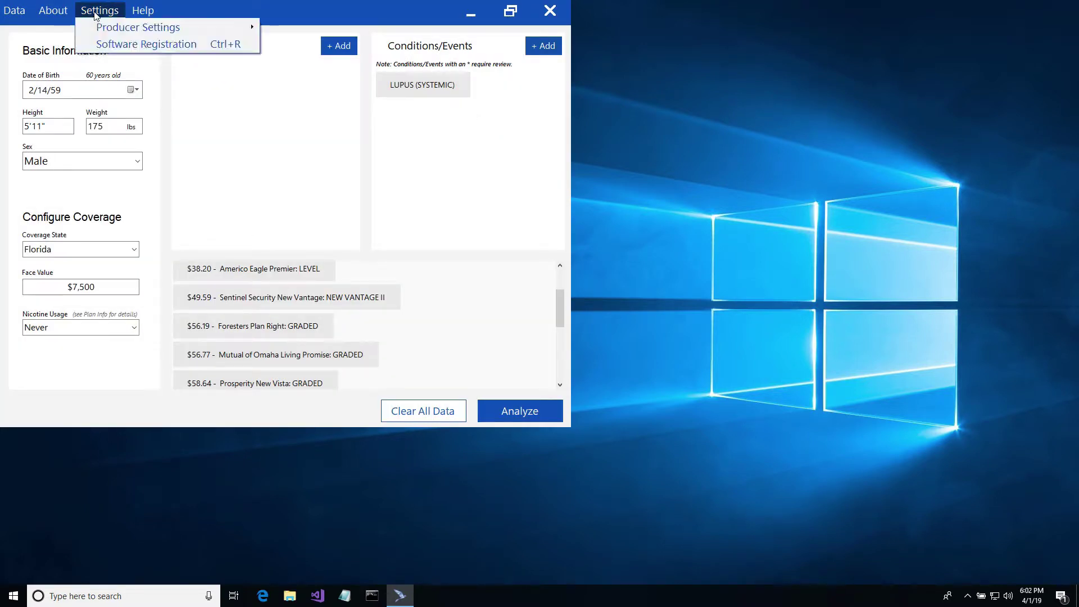
mouse_move(170, 28)
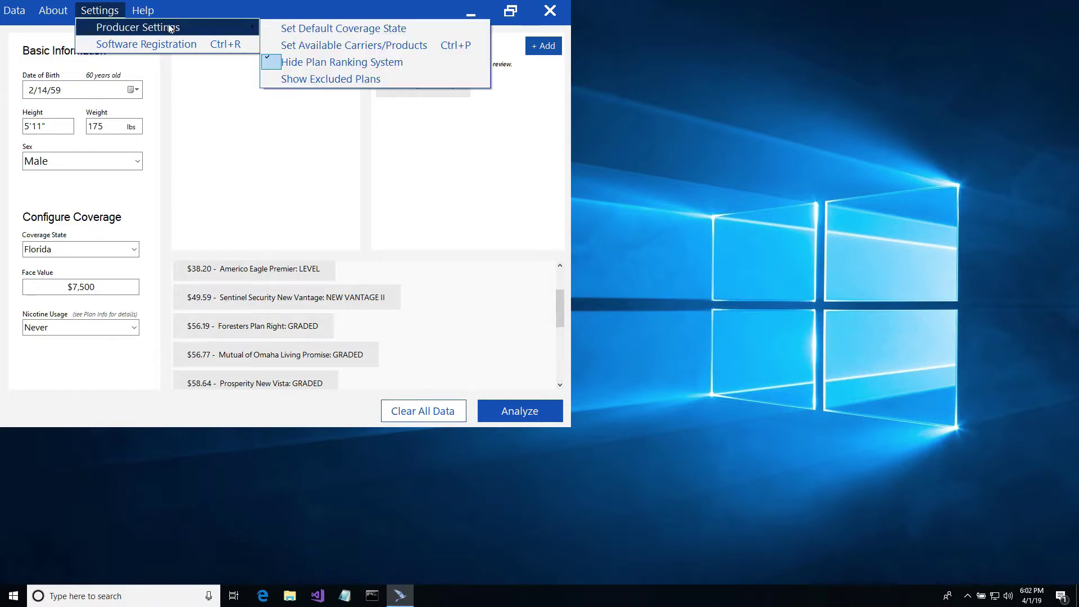
click(307, 63)
click(502, 409)
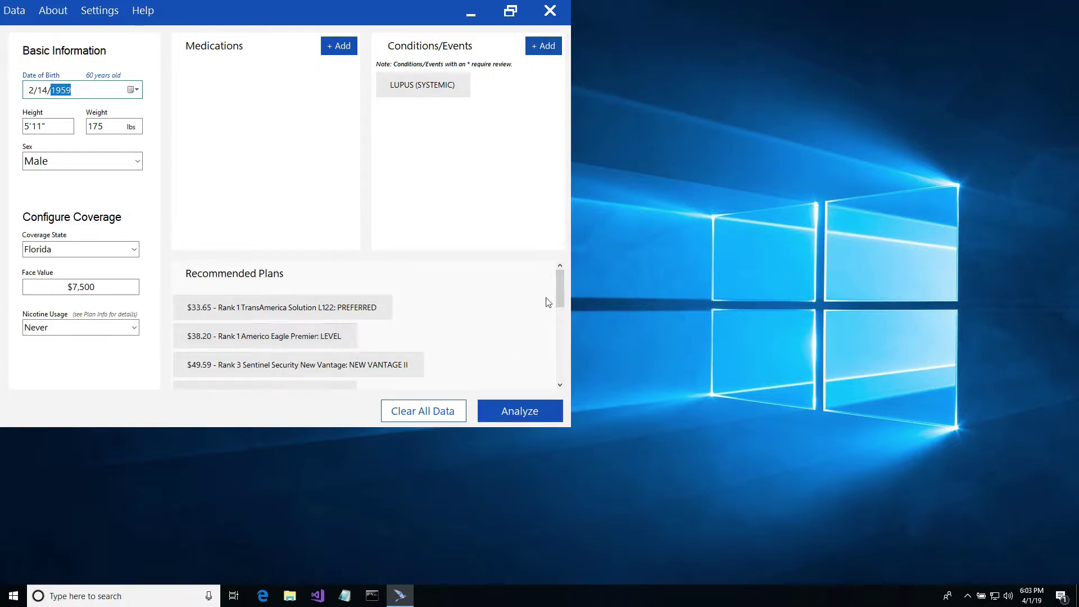
Step: Open the Sentinel Security New Vantage: NEW VANTAGE II plan information and flip between it and the following plan's details
scroll(558, 293, down, 1)
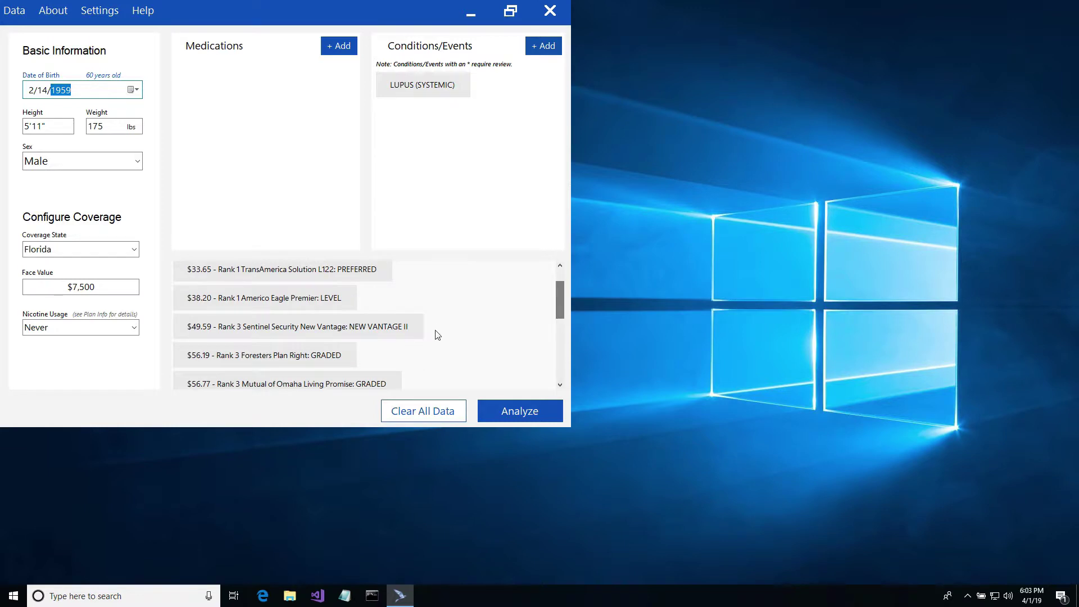
click(379, 332)
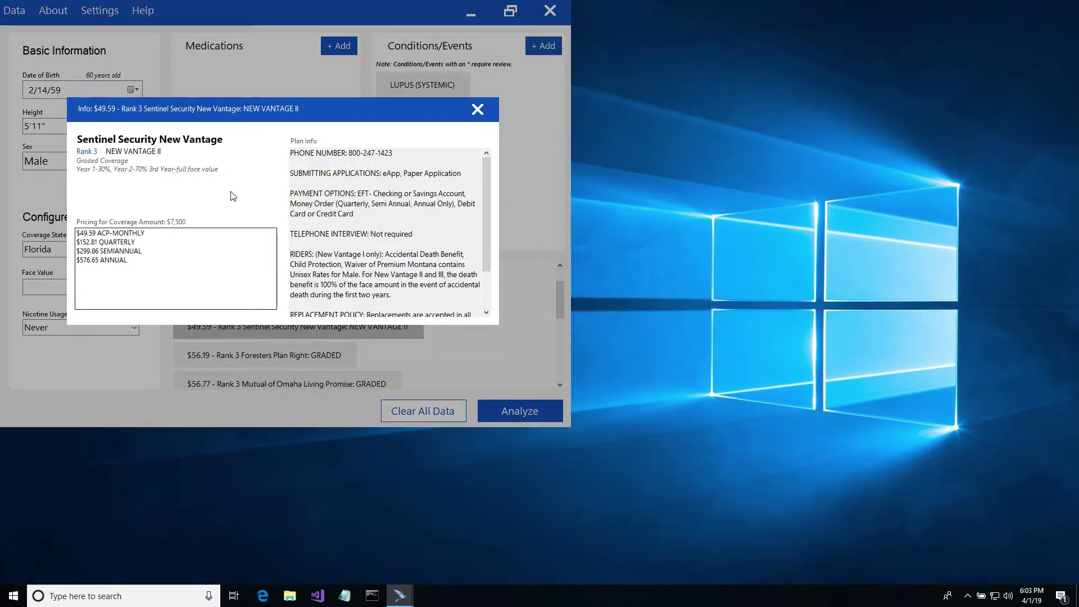
key(Right)
key(Left)
key(Right)
key(Left)
key(Right)
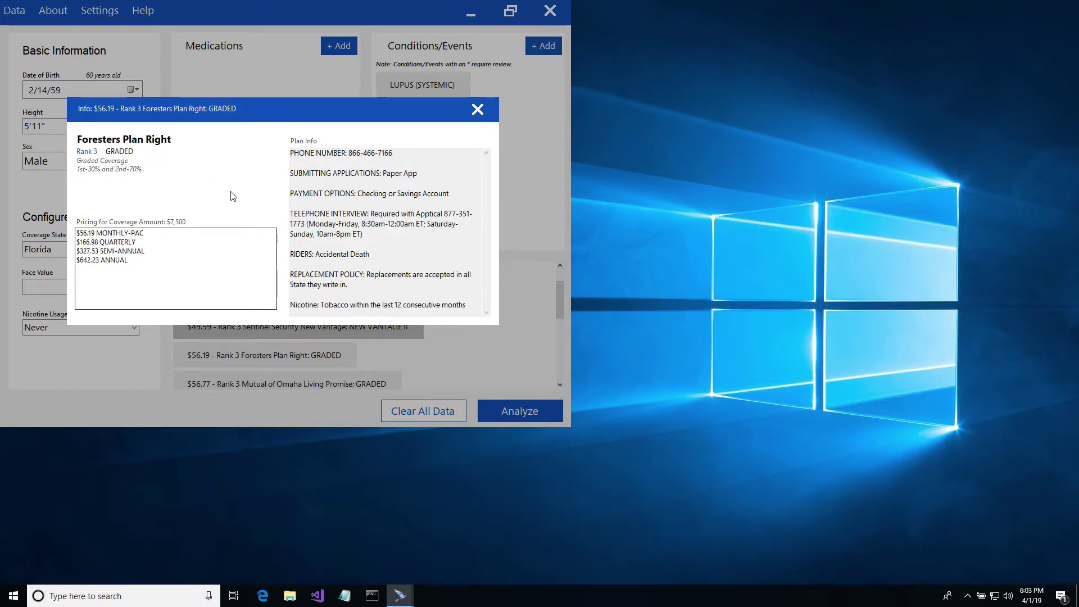
key(Left)
Step: Highlight the nicotine rule in the Sentinel Security New Vantage plan information, and close the plan details
triple_click(386, 238)
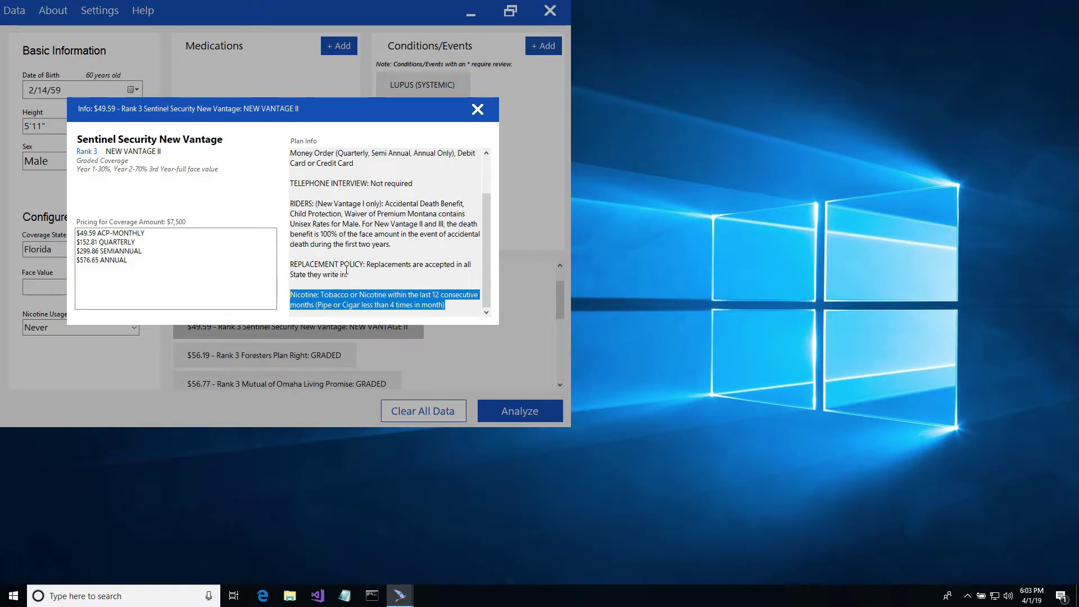
click(366, 279)
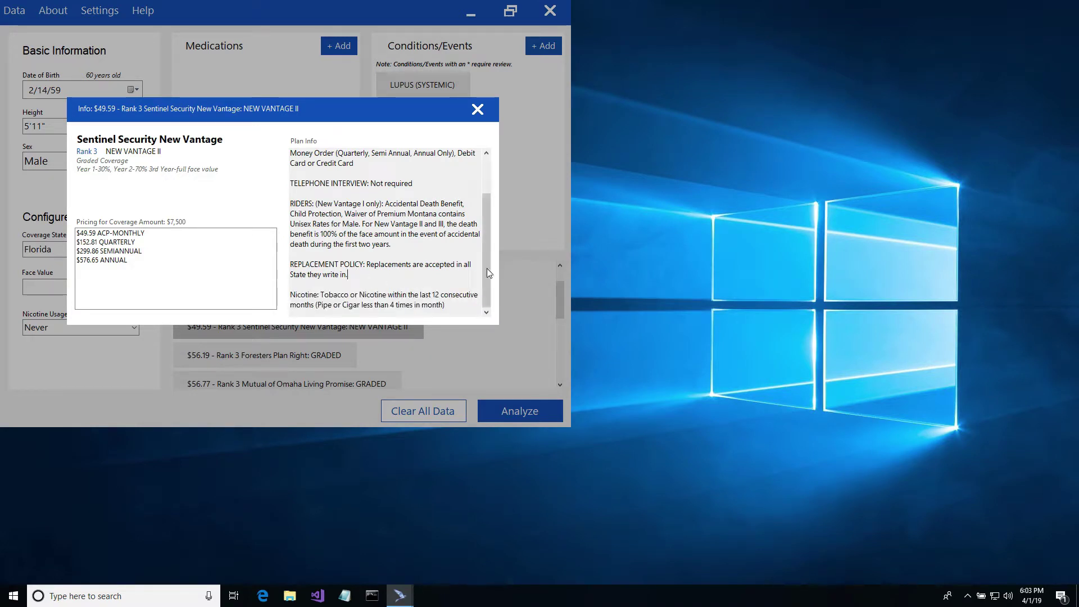
drag(446, 305, 289, 295)
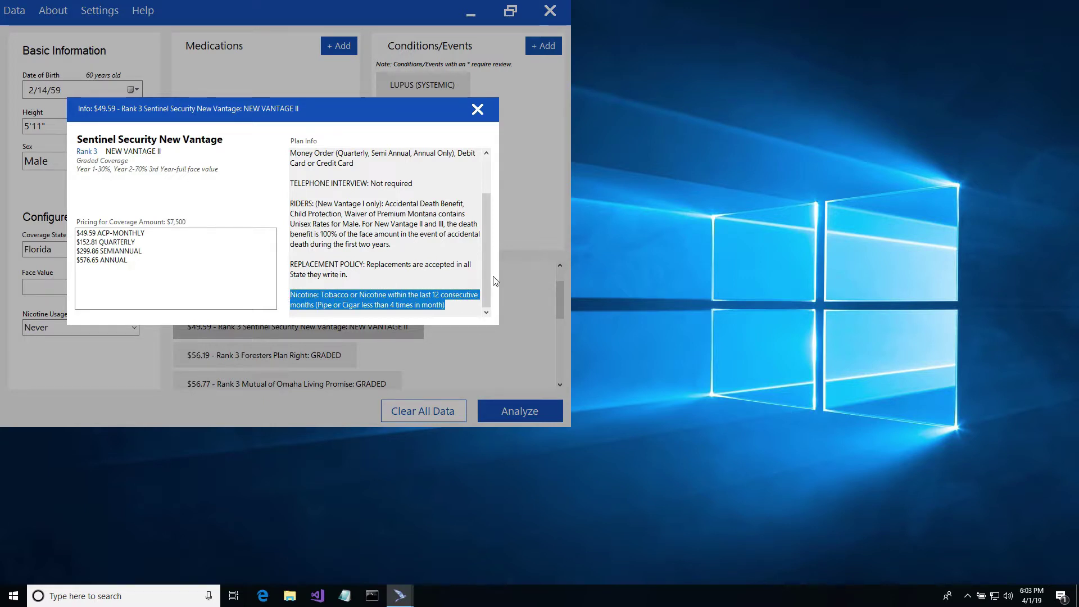
click(411, 304)
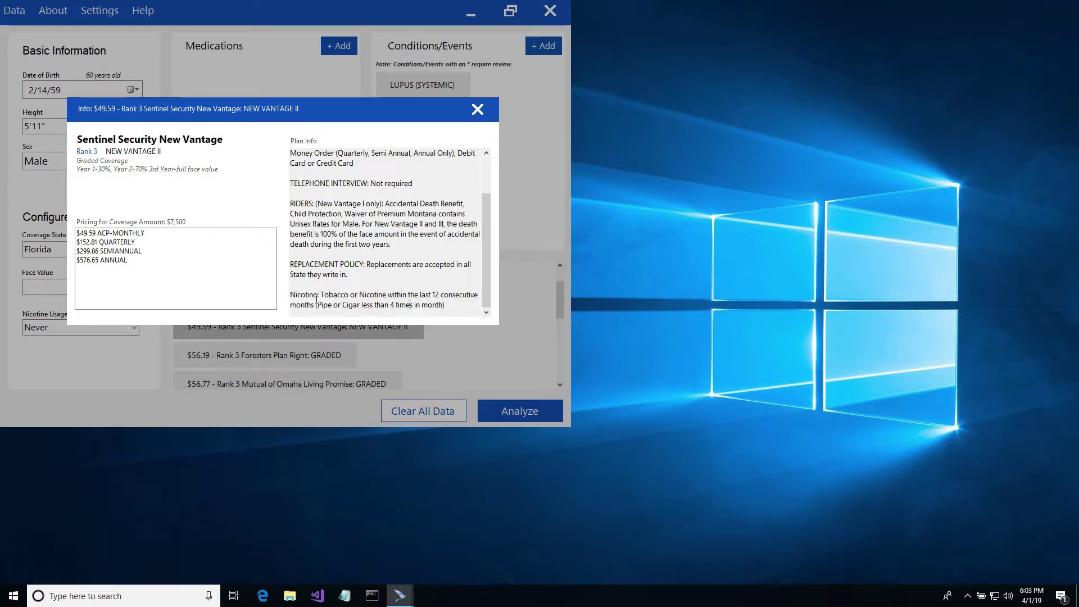
drag(445, 305, 272, 292)
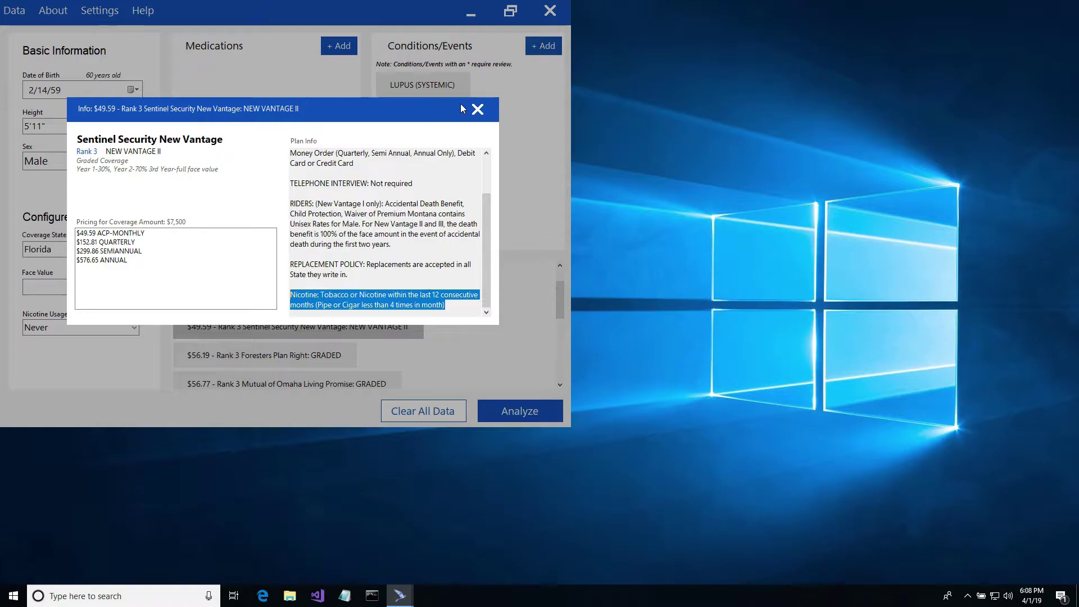
click(481, 106)
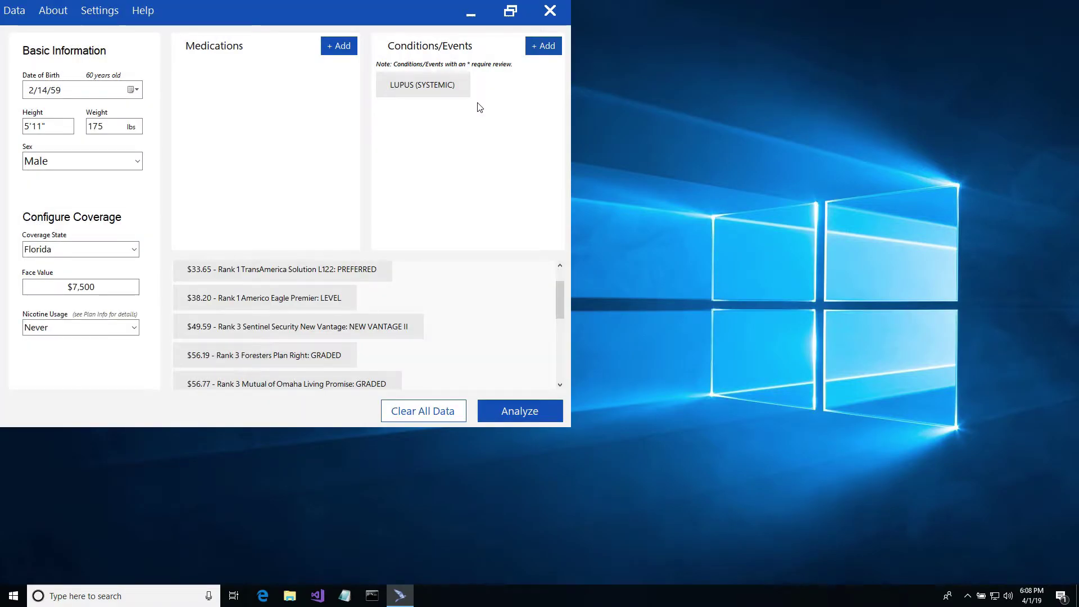
Step: Clear all data and load "2-Demo for Diabetes with Novolog- at 30 and change to 70 to see how aetna makes it modified"
click(411, 420)
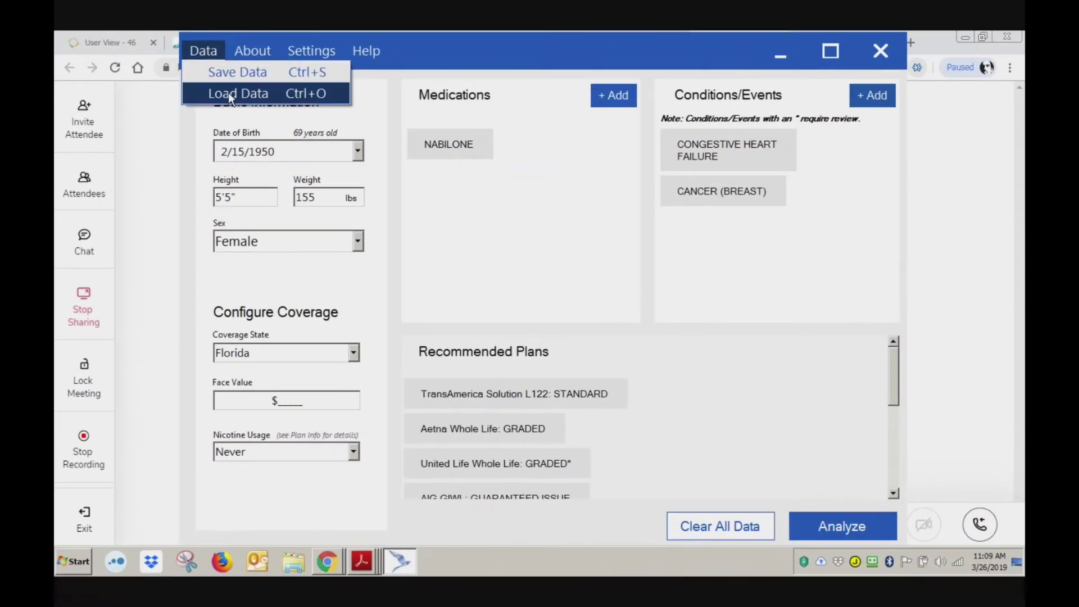
click(229, 94)
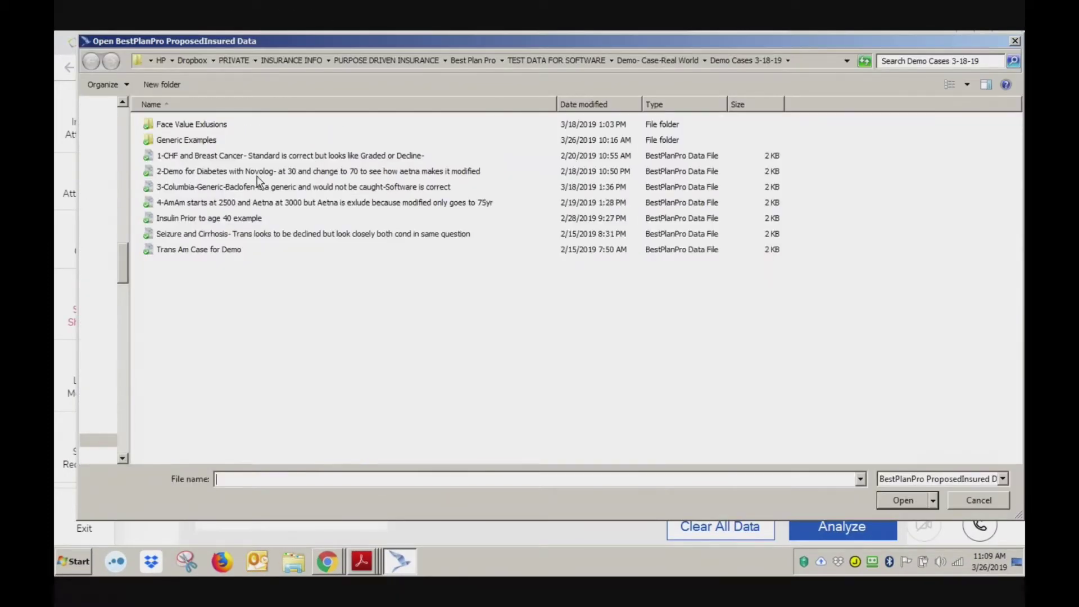
click(225, 172)
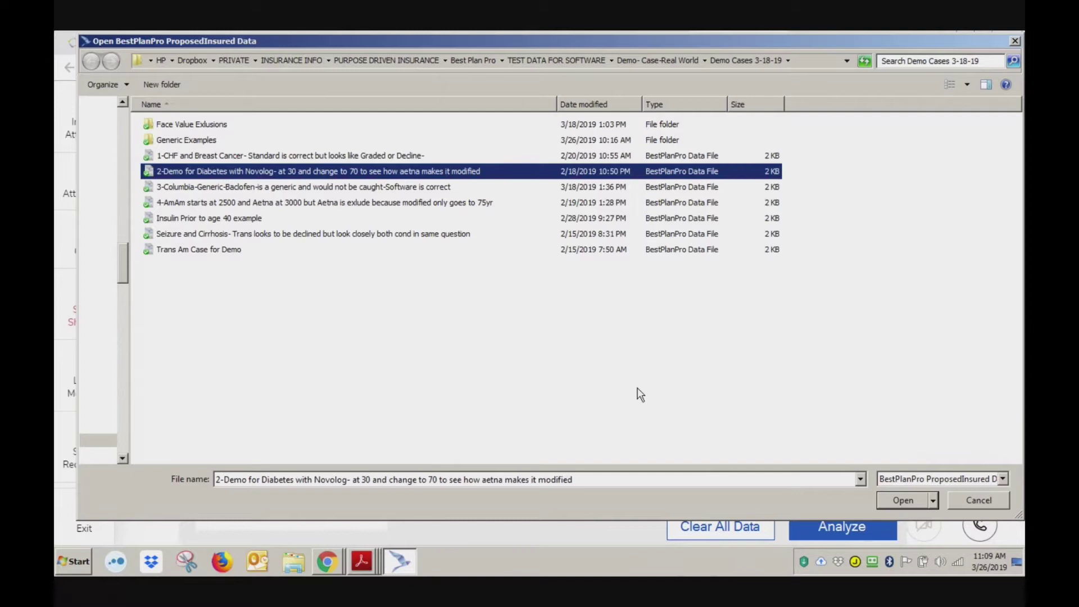
click(888, 499)
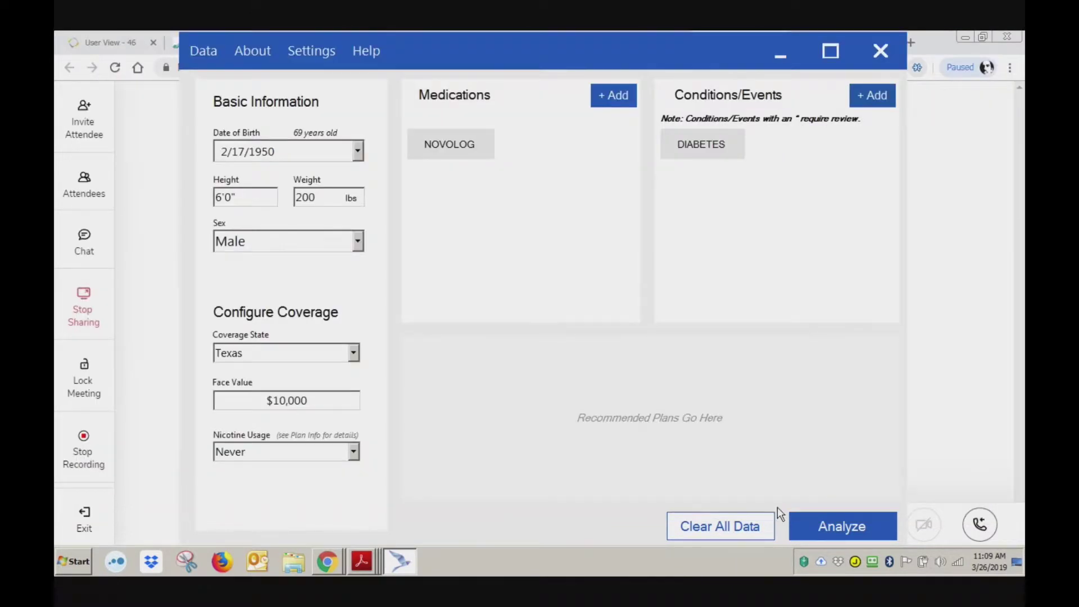
Step: Analyze the loaded diabetes case and look through its recommended plans down to Aetna Whole Life
click(834, 530)
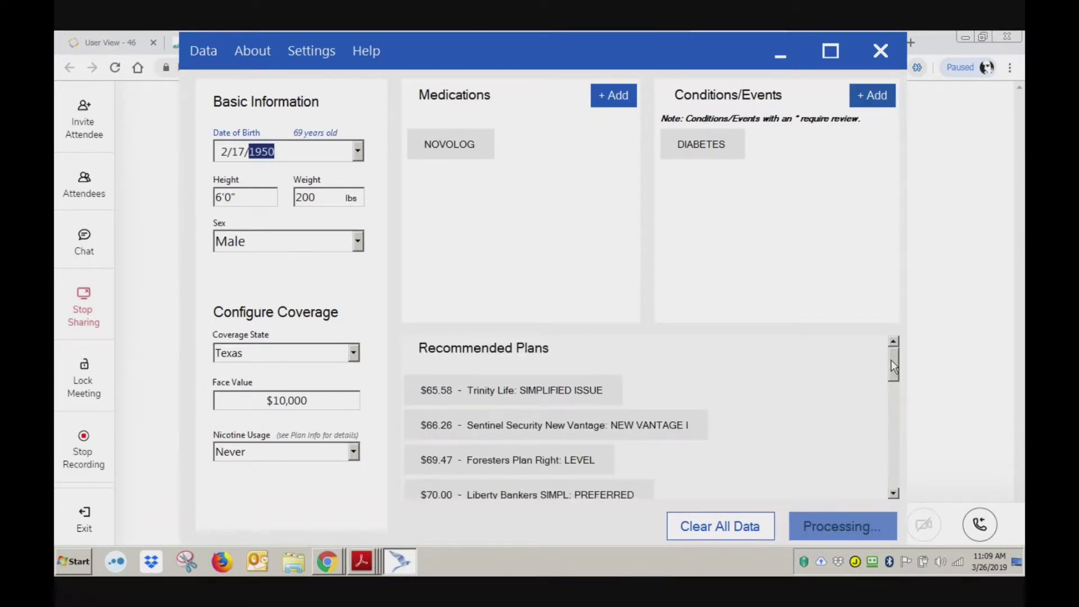
drag(892, 361, 894, 426)
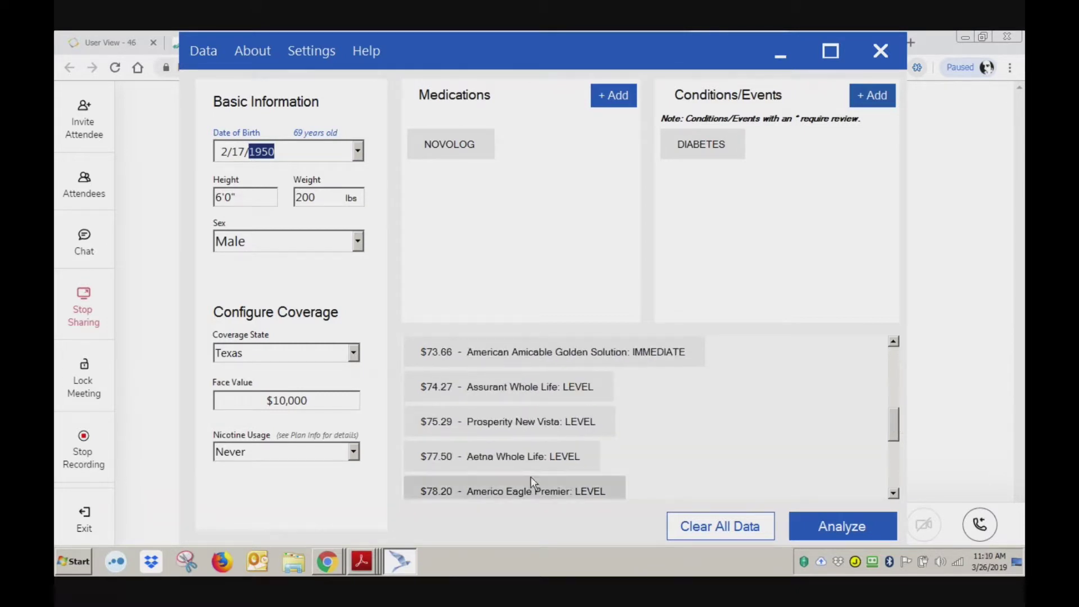
Step: Set the NOVOLOG dosage to 70 and save the medication
click(434, 145)
drag(429, 300, 396, 313)
key(BackSpace)
text(70)
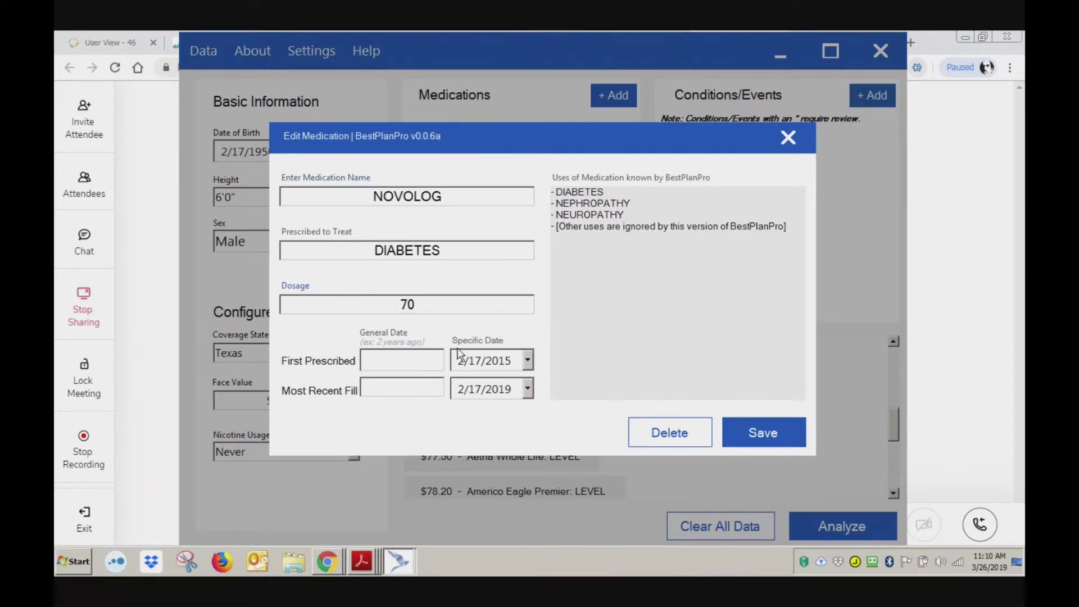
click(763, 433)
Step: Analyze the diabetes case with the changed dosage and look through the recommended plans
click(836, 526)
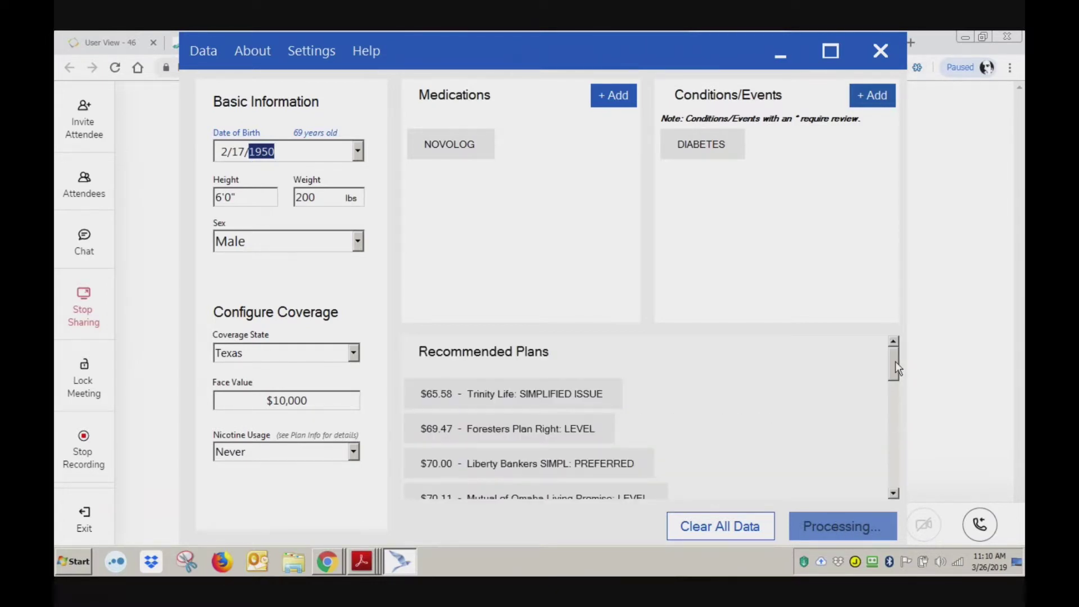
scroll(896, 368, down, 3)
drag(895, 371, 897, 385)
drag(896, 380, 894, 354)
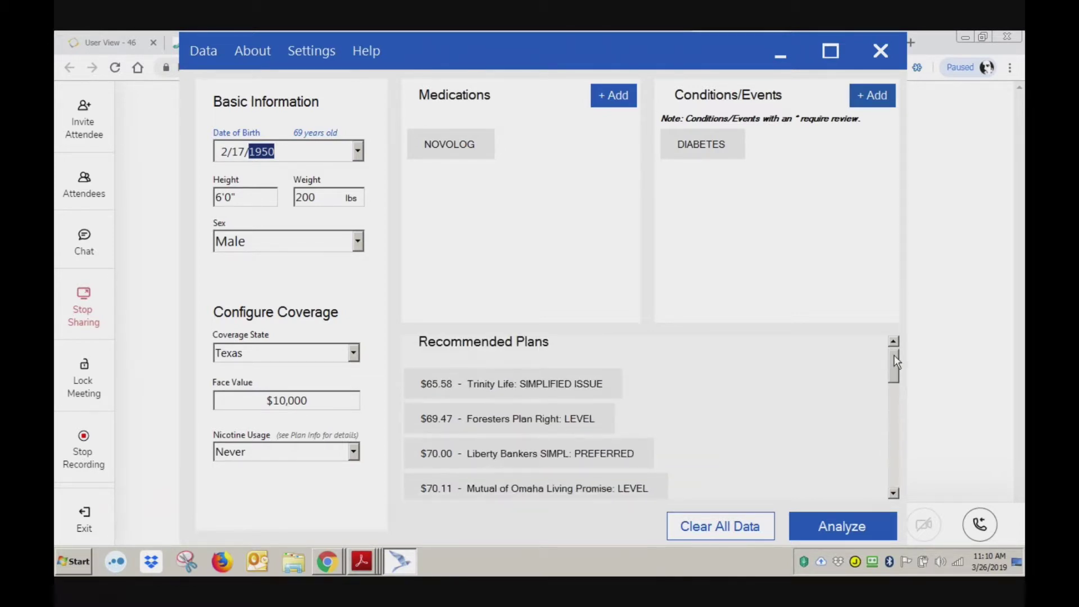
Step: Switch to Aetna-Application.pdf in Acrobat Reader
click(363, 560)
click(349, 514)
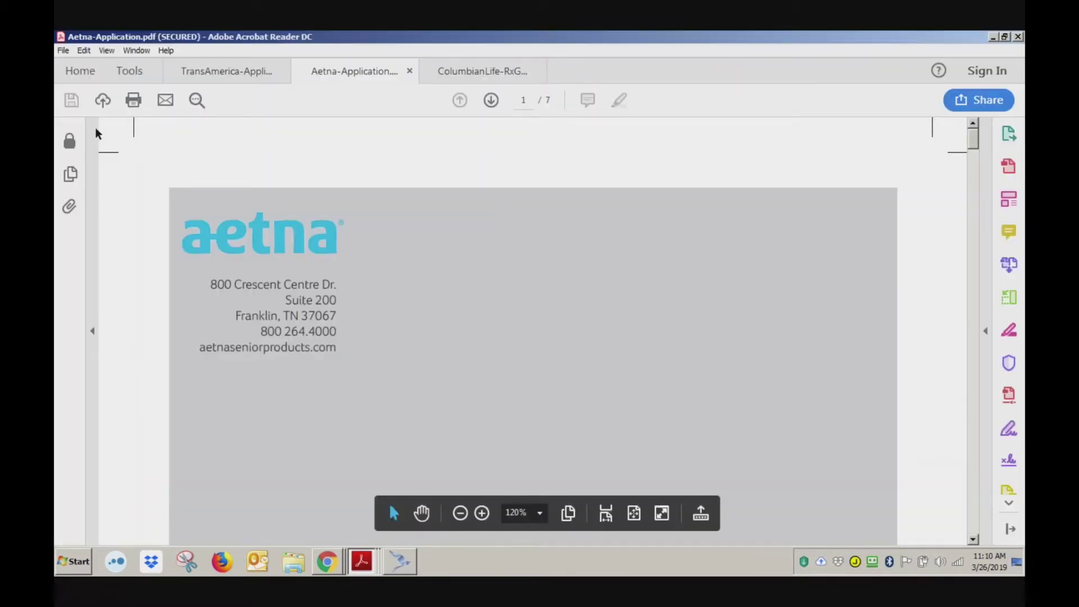
Step: Search the Aetna application for "40" and highlight the diabetes question about requiring 40 or more units of insulin daily
click(197, 100)
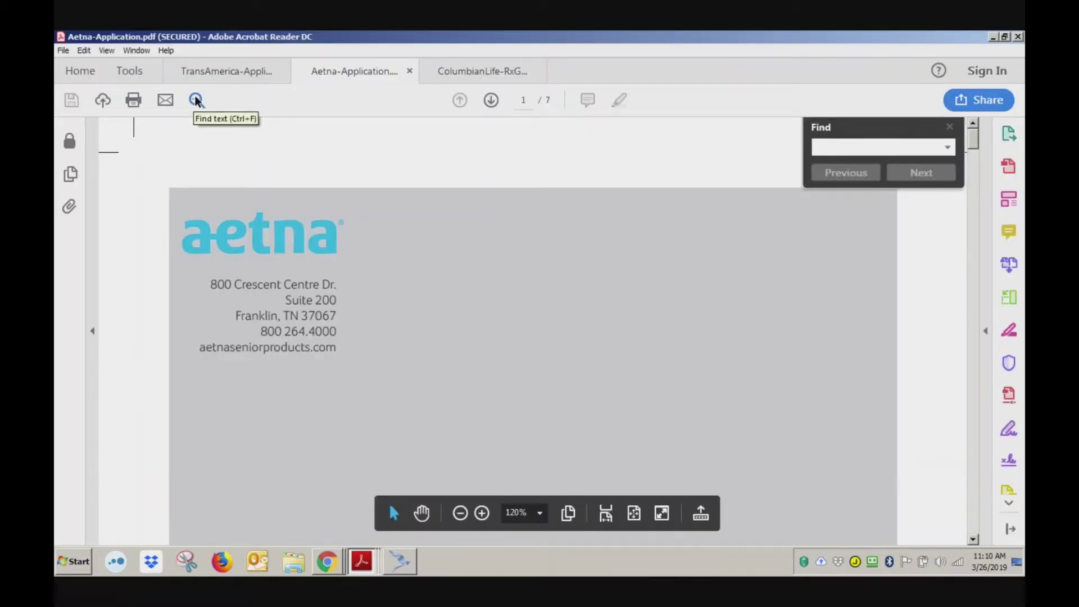
text(40)
key(Return)
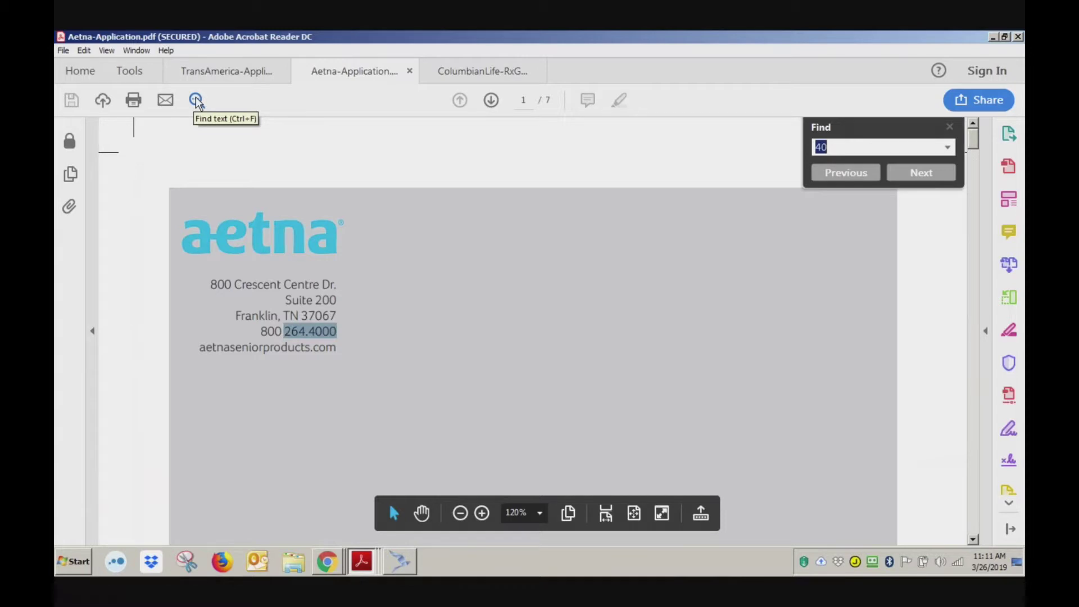
key(Return)
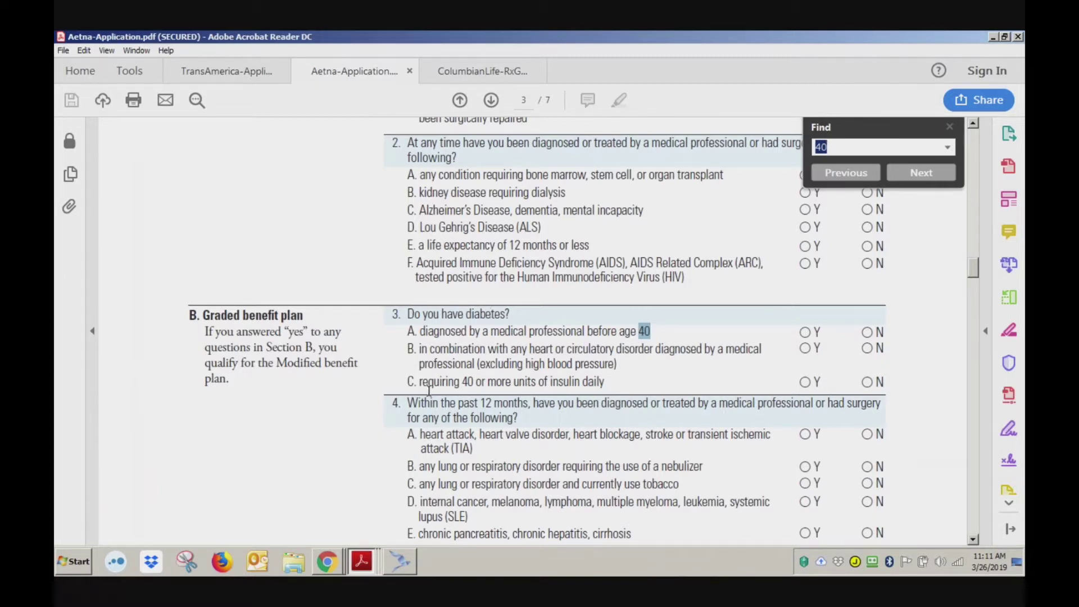
drag(419, 382, 649, 404)
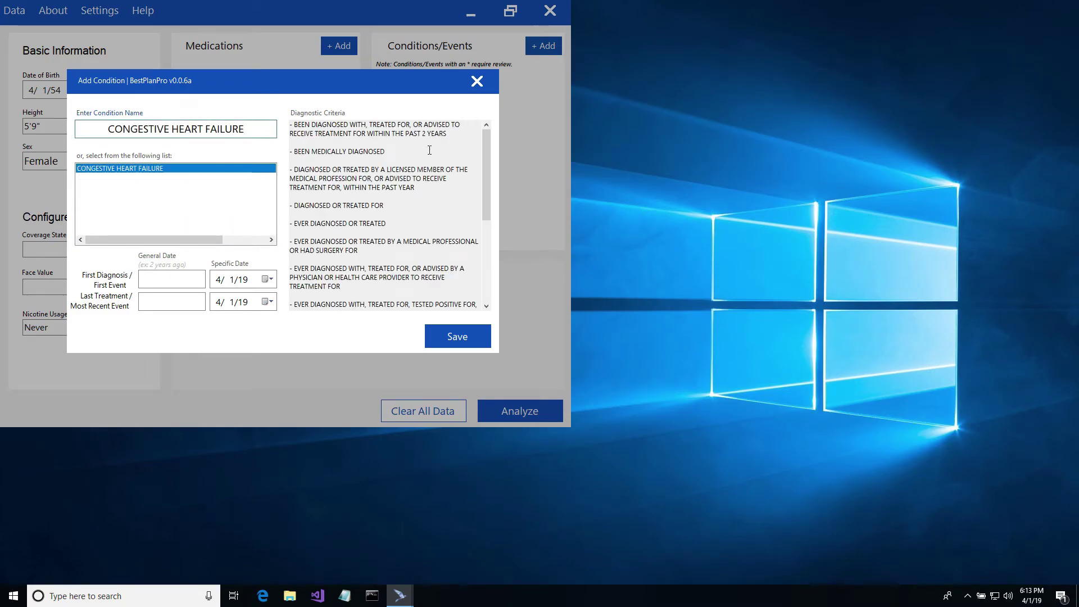
Step: Set congestive heart failure's first diagnosis to 6 months ago and last treatment to 3 months ago, and save the condition
click(165, 274)
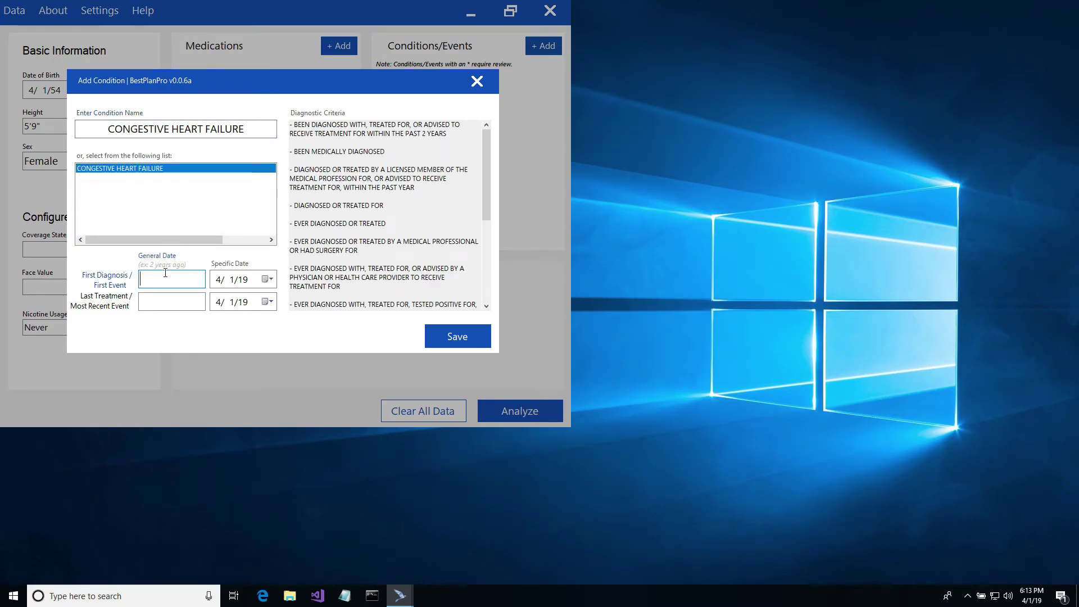
text(6 months ago)
key(Tab)
key(Tab)
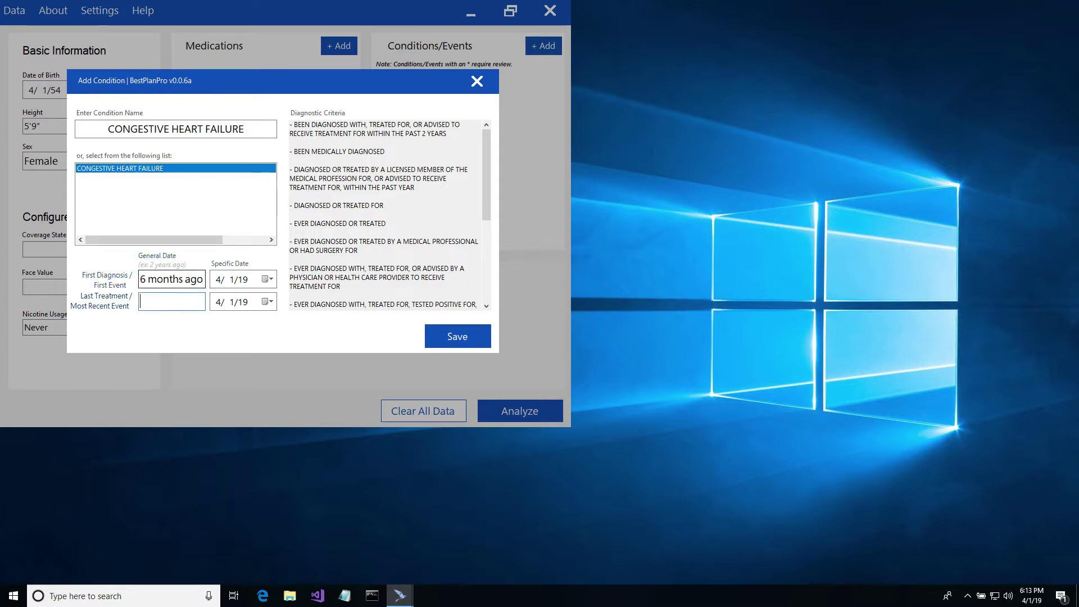
text(3 months ago)
key(Return)
Step: Add the condition CANCER (BREAST), first diagnosed 4 years ago and last treated 2 years ago
click(538, 49)
text(CANCER (BREAST))
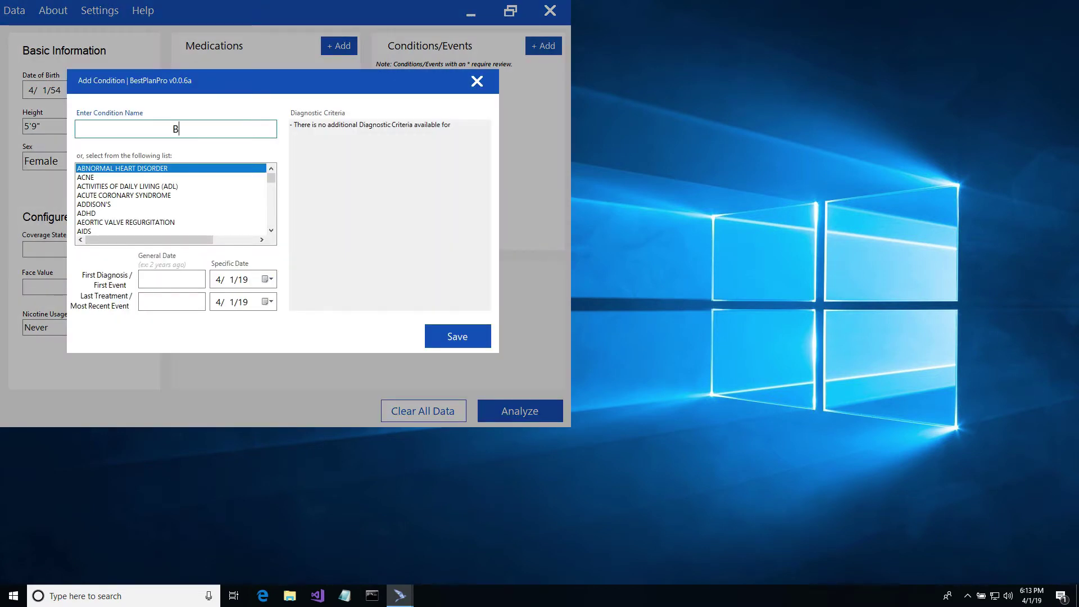
key(Tab)
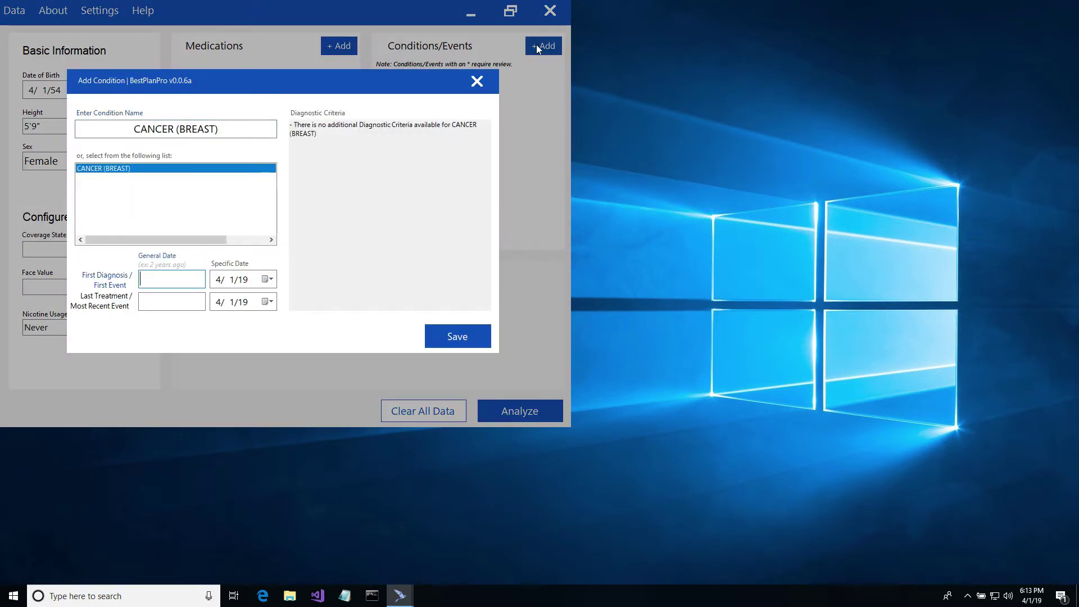
text(4 years ago)
key(Tab)
key(Tab)
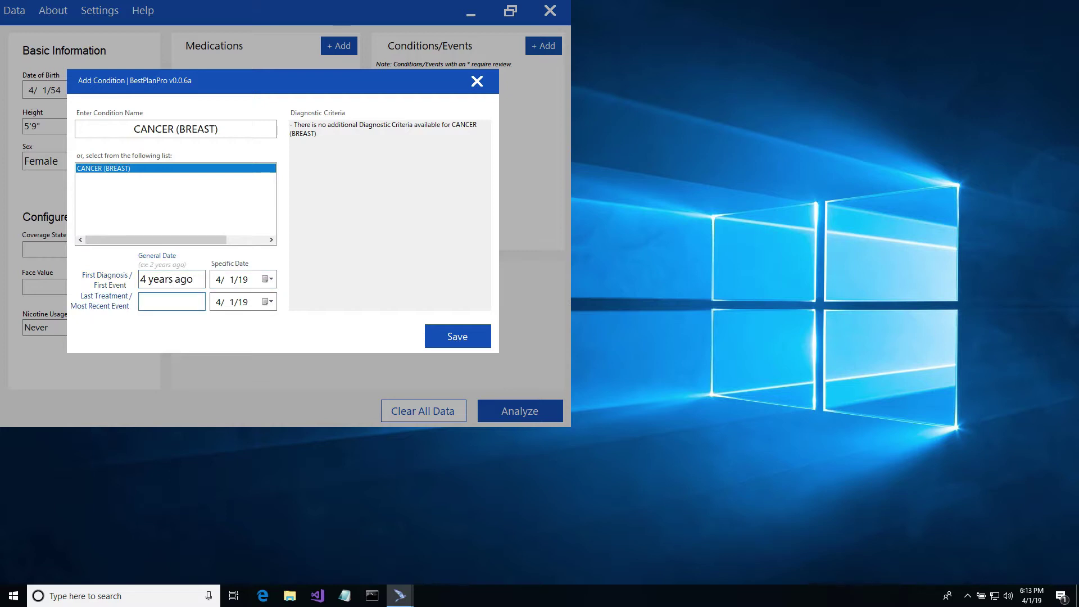
text(2 years ago)
key(Return)
Step: Analyze the case with the congestive heart failure and breast cancer conditions
click(427, 158)
click(386, 335)
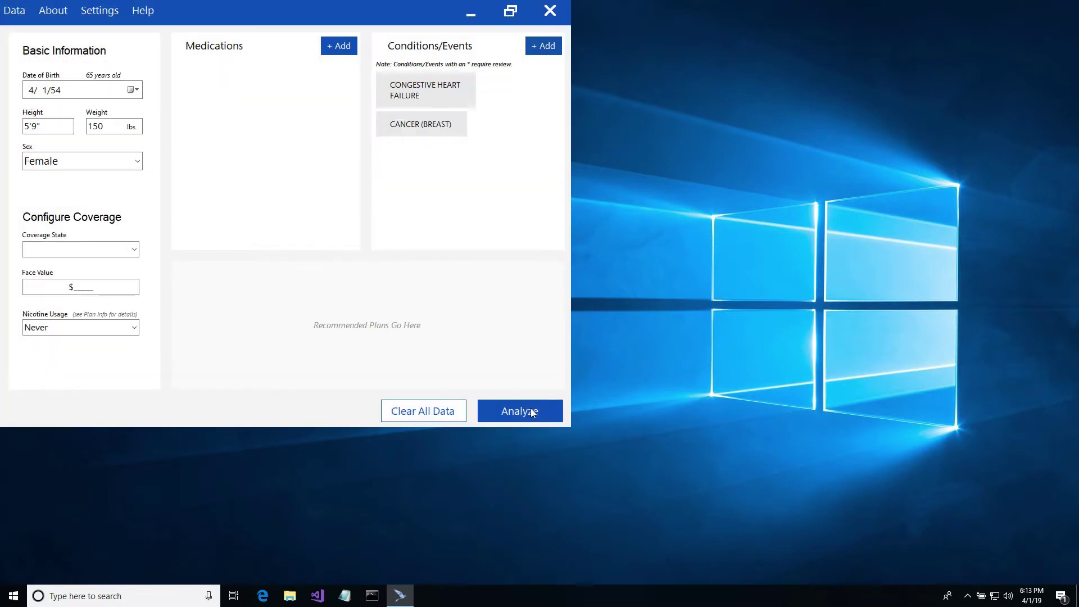
click(532, 411)
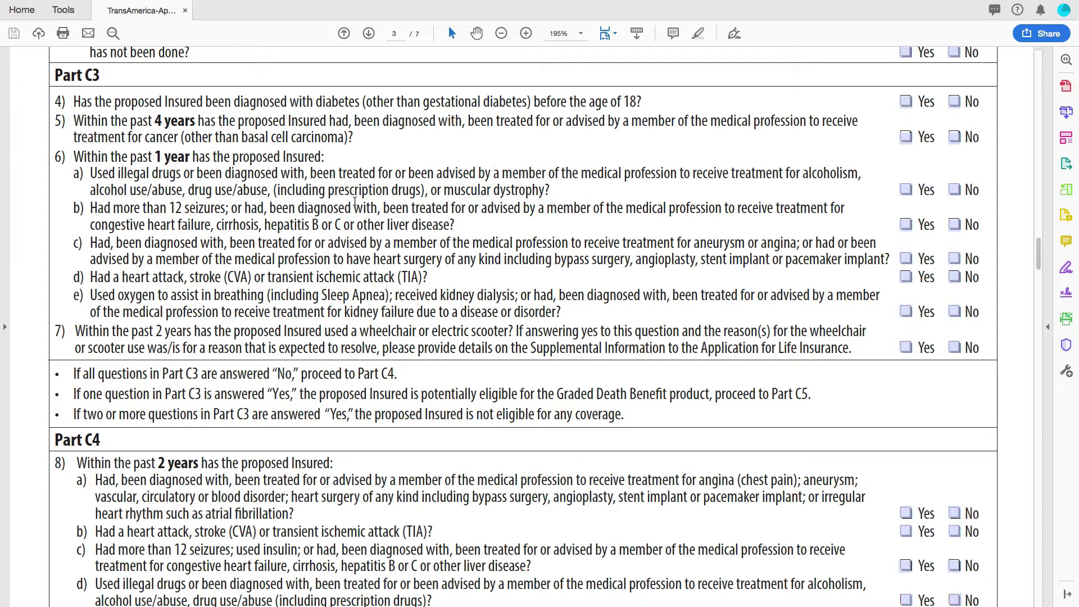
Step: In Part C3 of the TransAmerica application, answer Yes to congestive heart failure (6b) and cancer (5), and highlight the rule for two or more Yes answers
drag(214, 226, 90, 225)
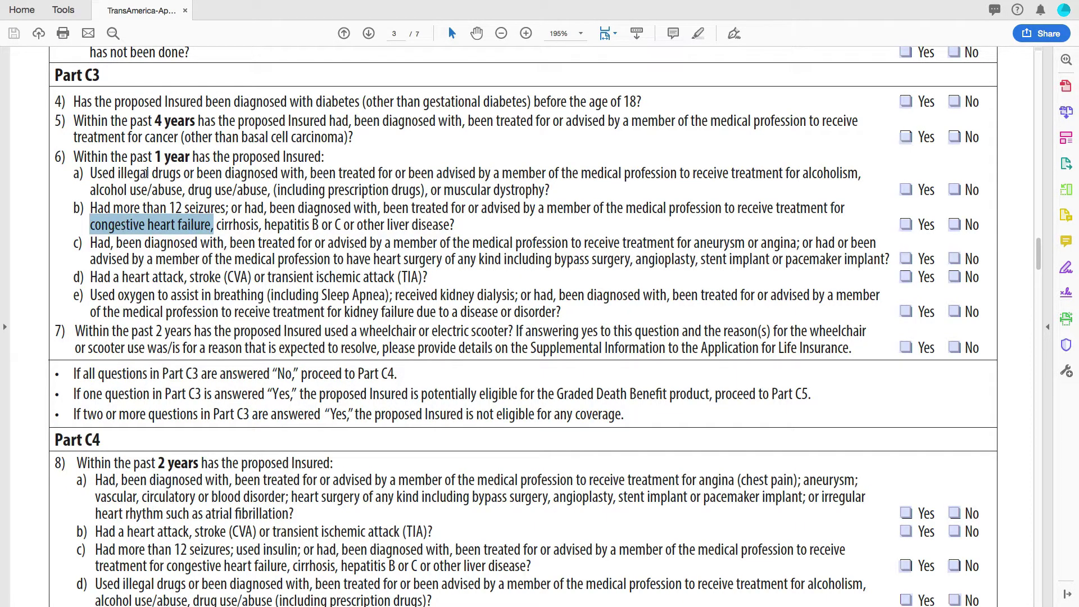
click(906, 226)
click(905, 138)
drag(148, 416, 548, 422)
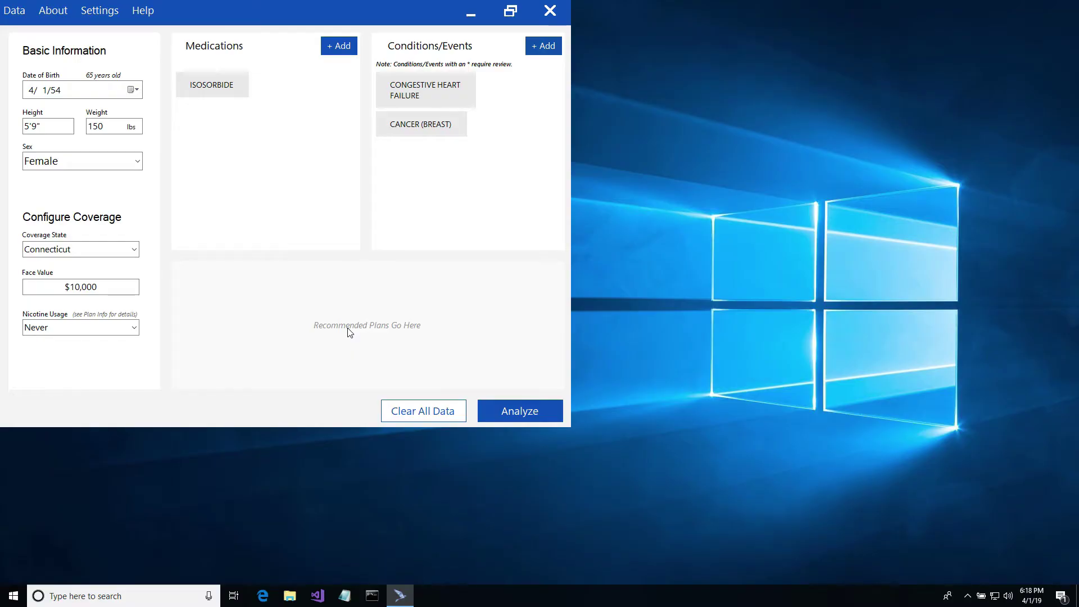
Step: Enable AIG GIWL among the available final expense products in the producer settings, save, and analyze the case
click(100, 11)
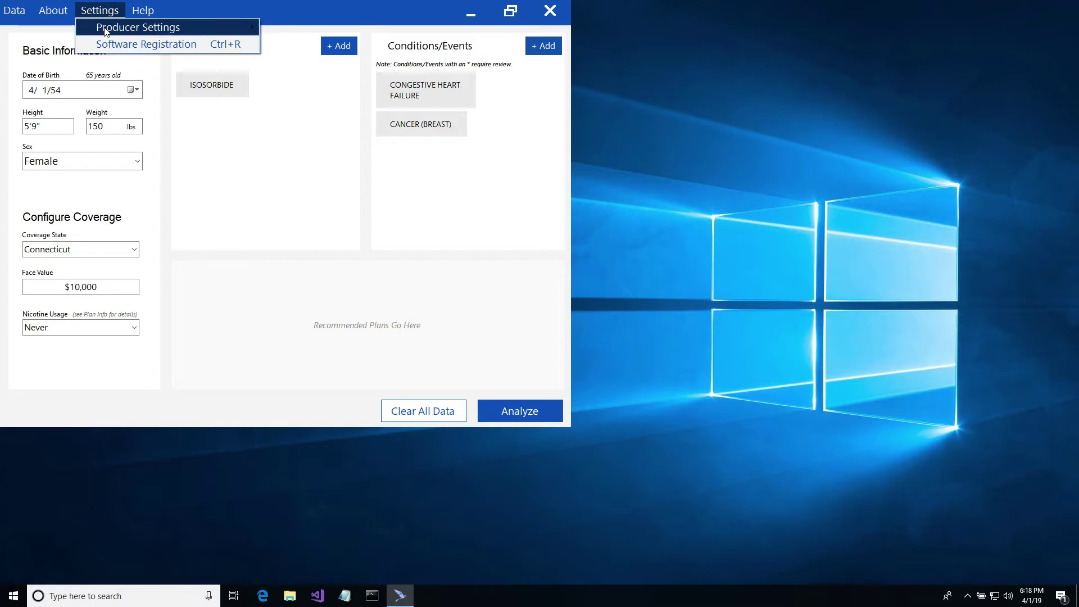
mouse_move(106, 30)
click(326, 44)
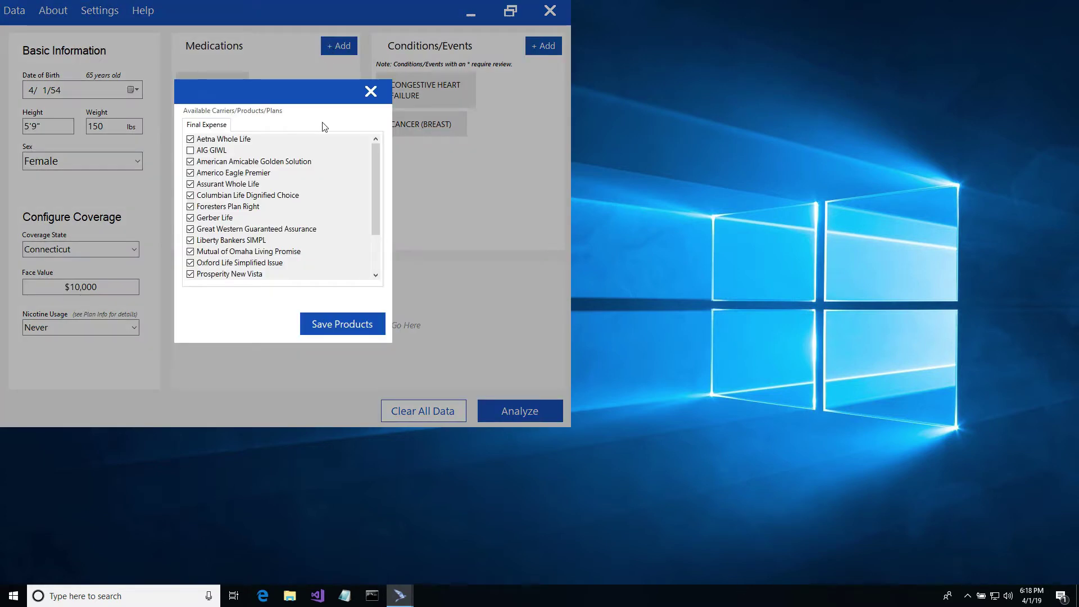
click(190, 150)
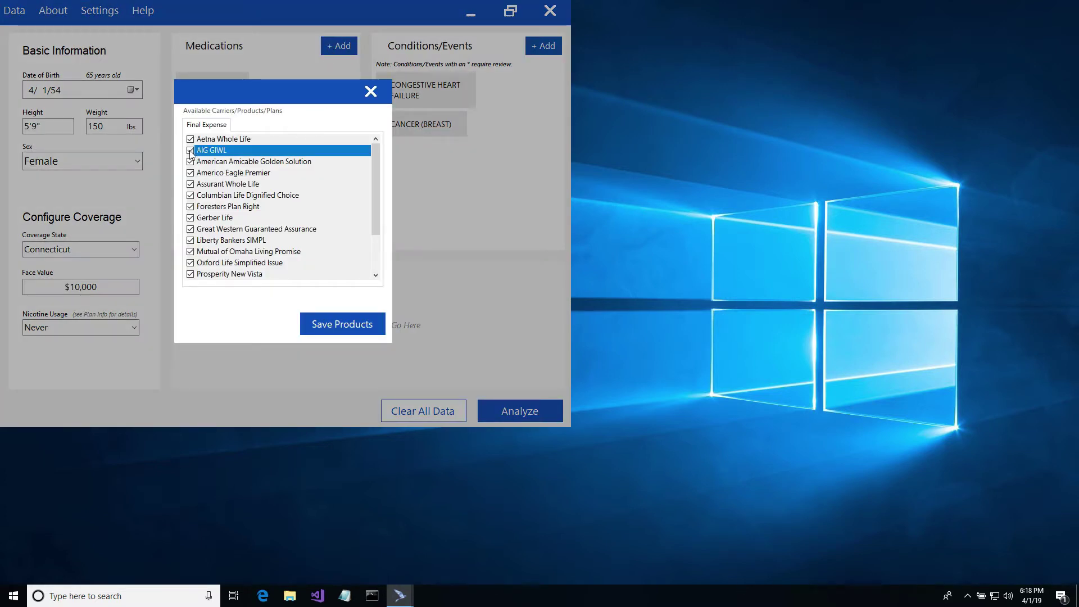
click(327, 322)
click(494, 405)
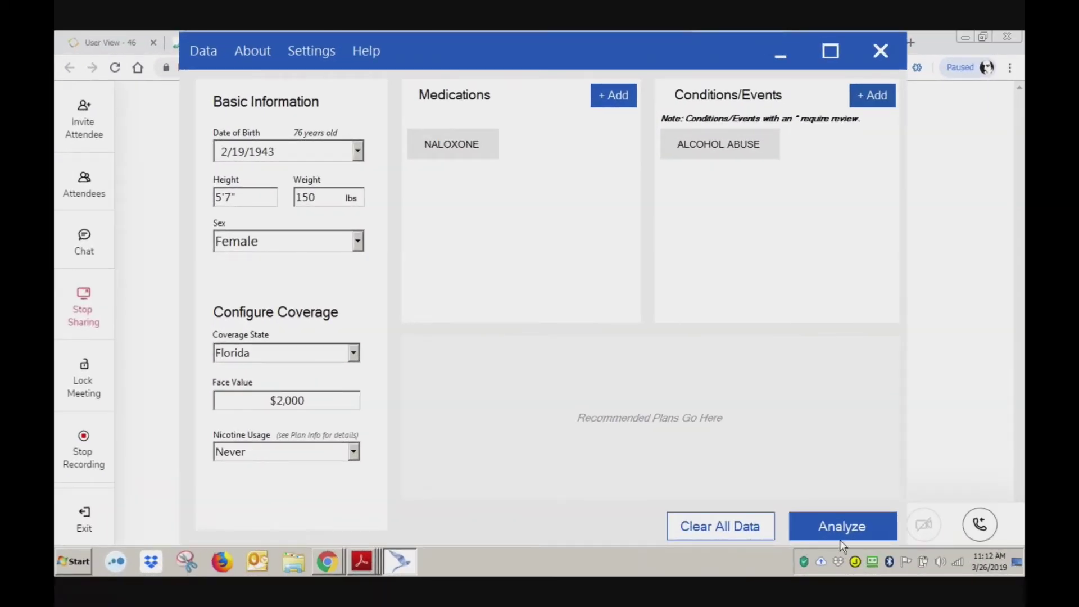
Step: Analyze the case with NALOXONE and alcohol abuse at a $2,000 face value and look through the recommended plans
click(855, 530)
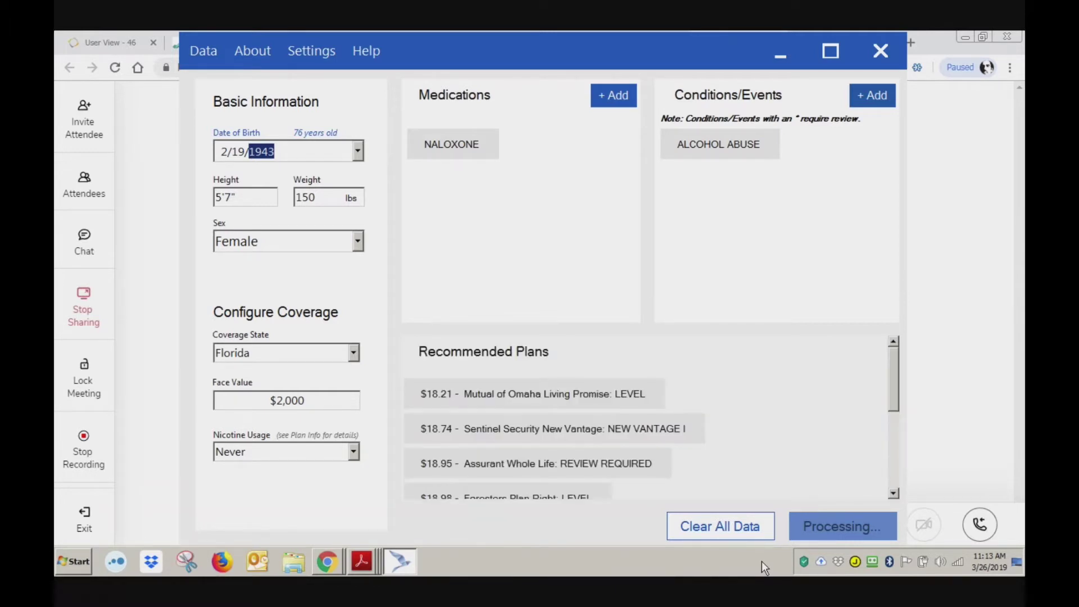
mouse_move(893, 373)
mouse_down()
mouse_move(908, 466)
mouse_move(898, 359)
mouse_up()
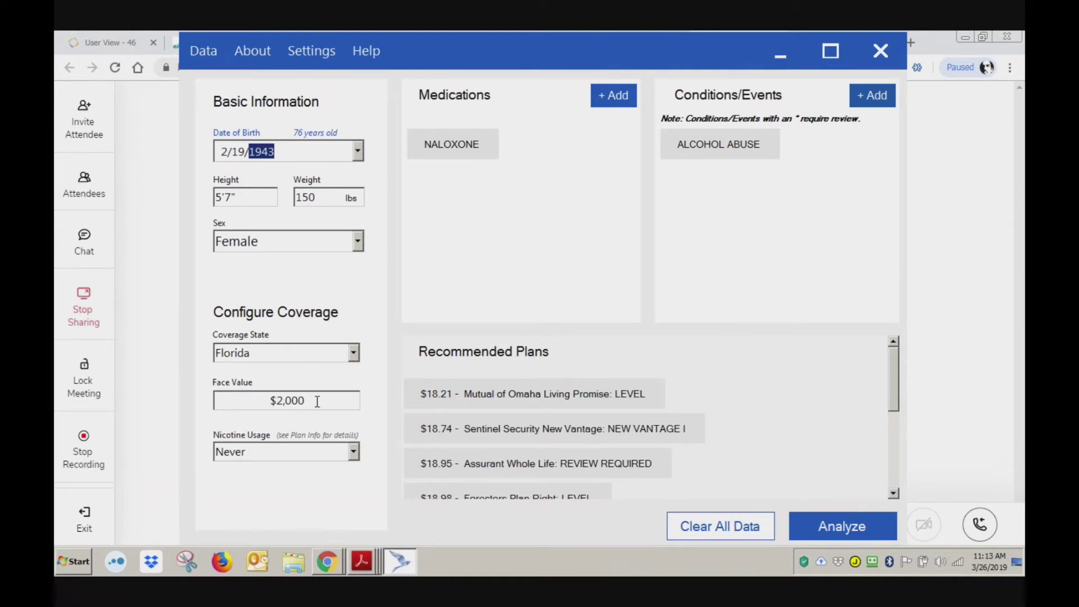
Step: Set the face value to $3,500, analyze the alcohol abuse case again and look through the recommended plans
drag(316, 400, 276, 400)
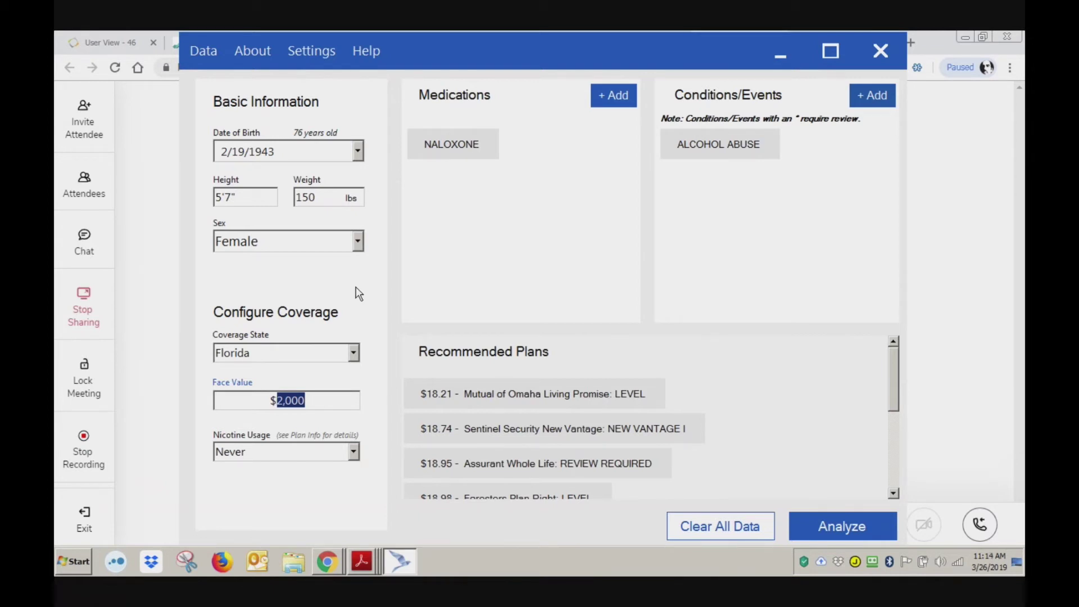
text(3500)
click(794, 526)
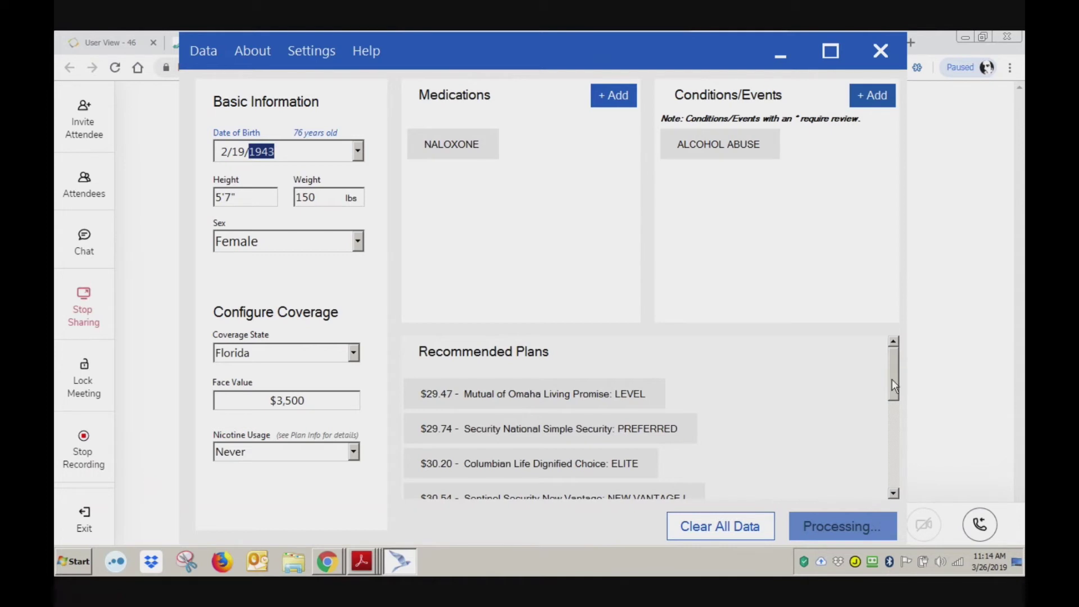
drag(894, 386, 683, 437)
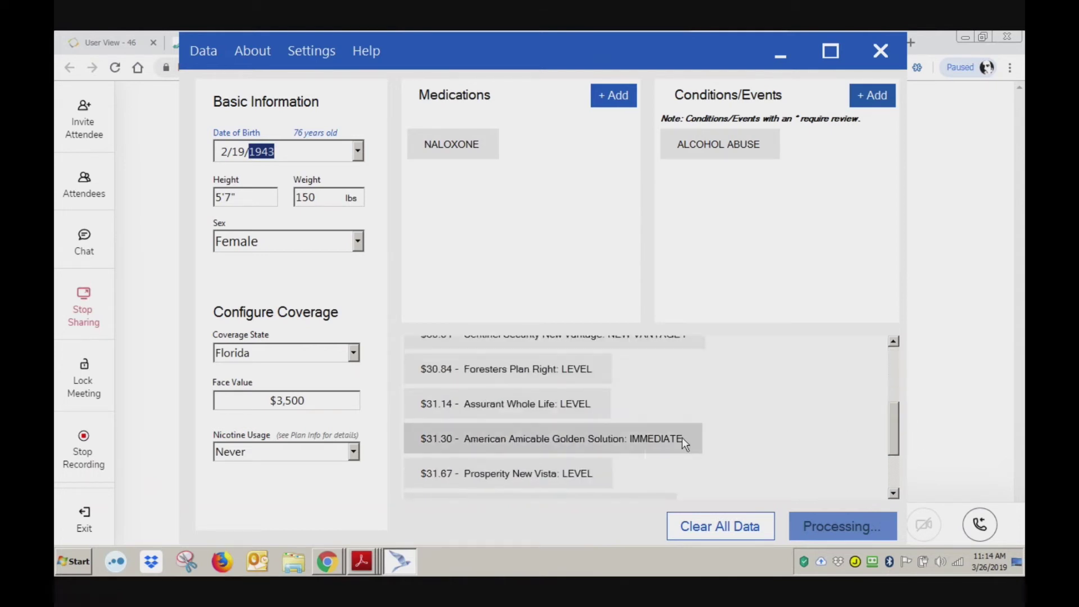
drag(902, 431, 901, 467)
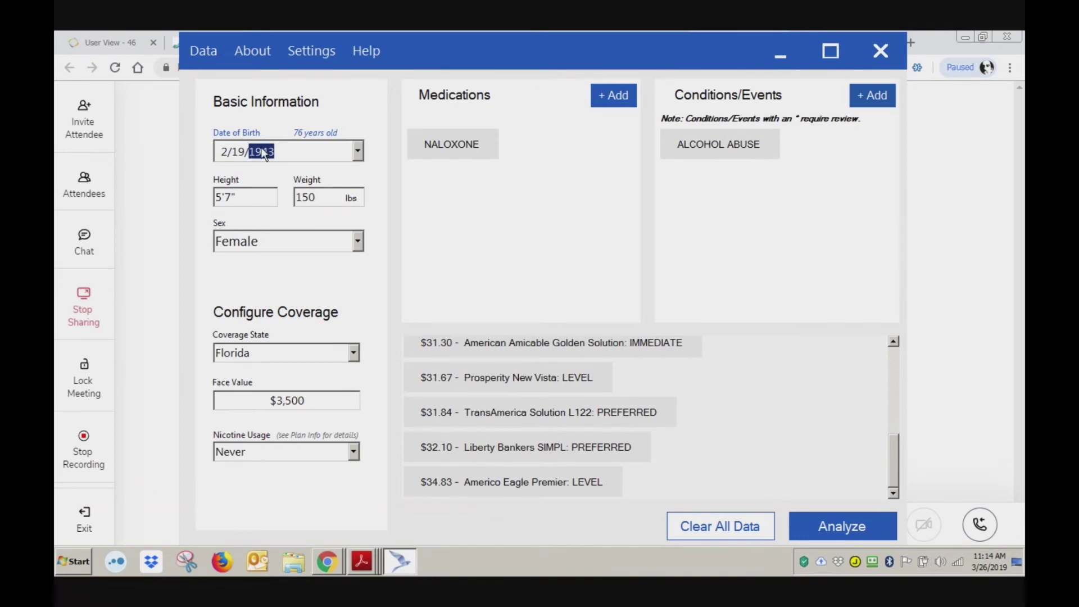
Step: Change the birth year to make the client 74 years old, and analyze again to review the recommended plans down to Aetna Whole Life
key(Down)
key(Up)
key(Up)
key(Up)
click(869, 524)
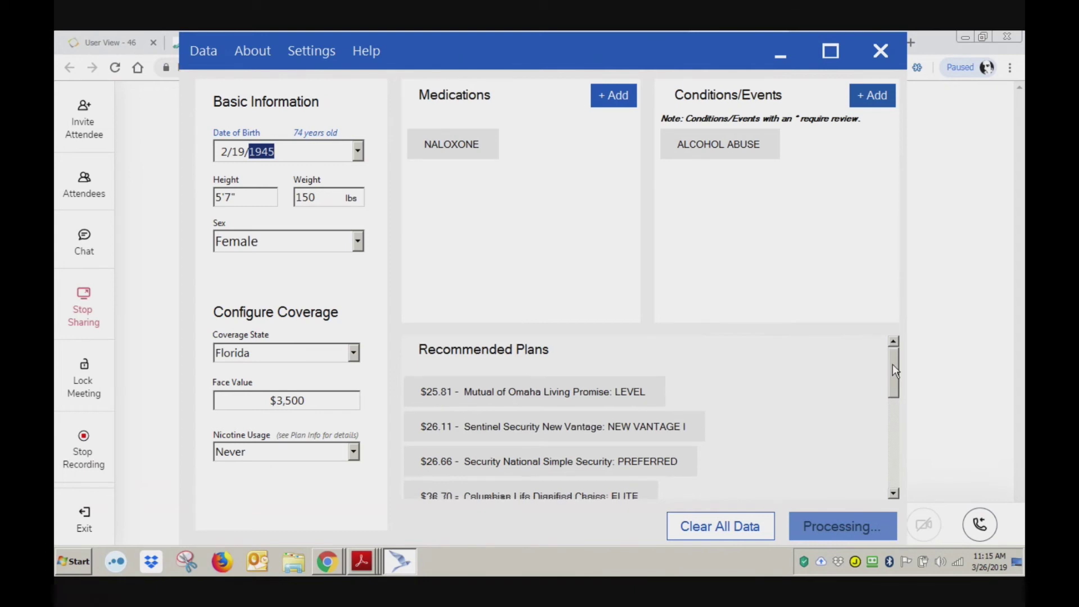
drag(893, 364, 902, 462)
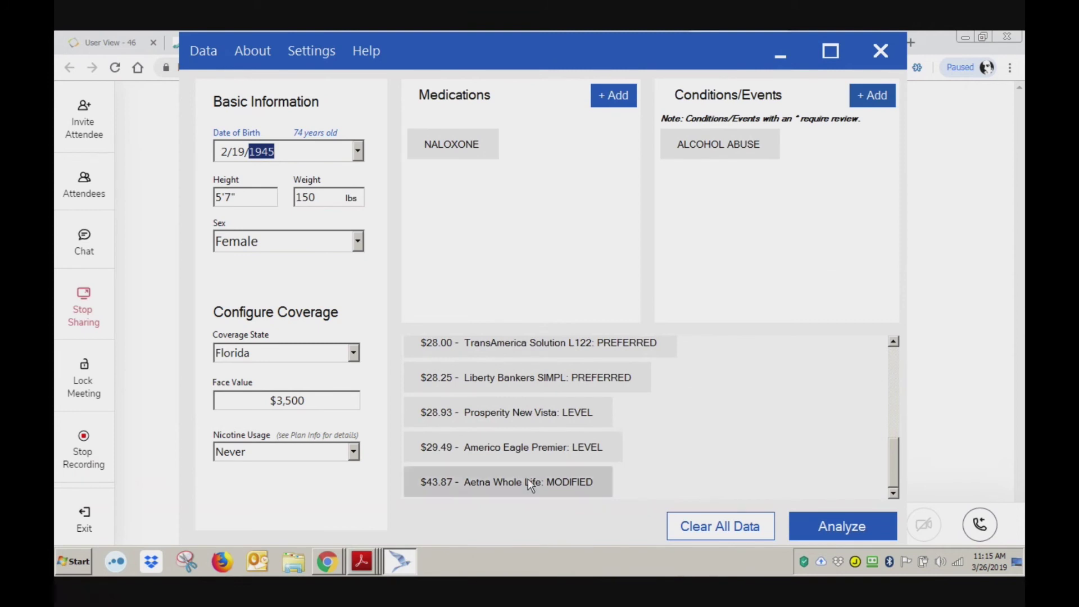